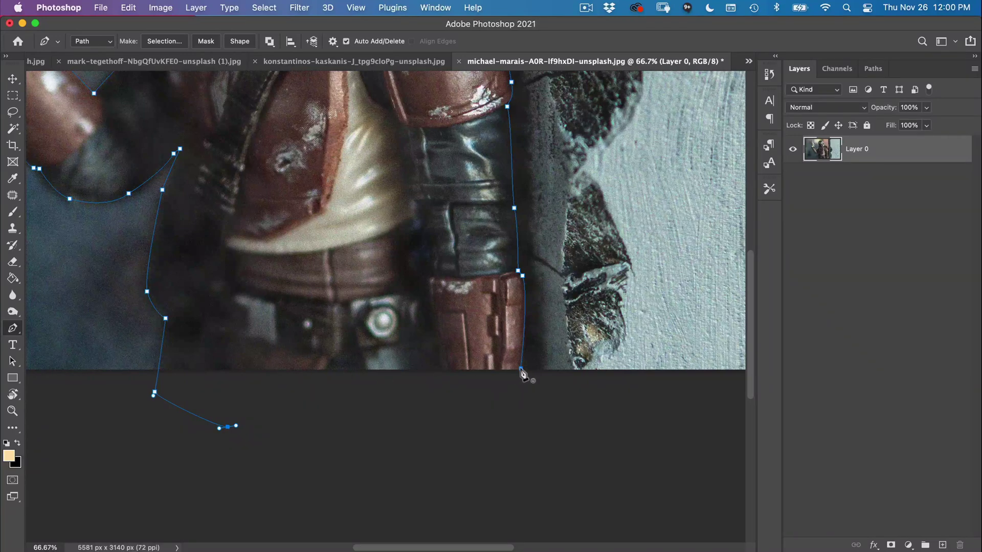
Step: Convert the closed pen path around the Mandalorian figure into a new anti-aliased selection with a 2-pixel feather
{"action": "right_click", "coordinate": [388, 250]}
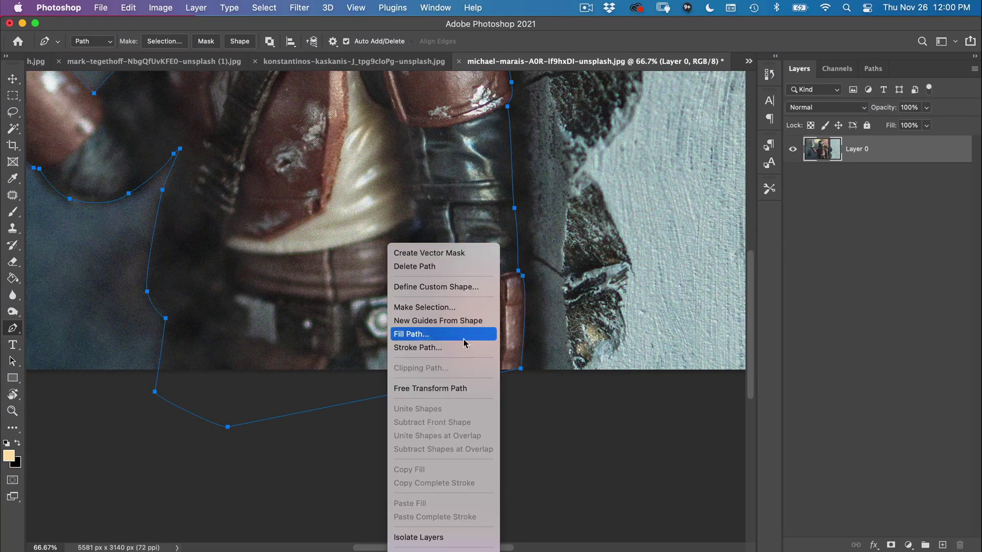
{"action": "left_click", "coordinate": [451, 308]}
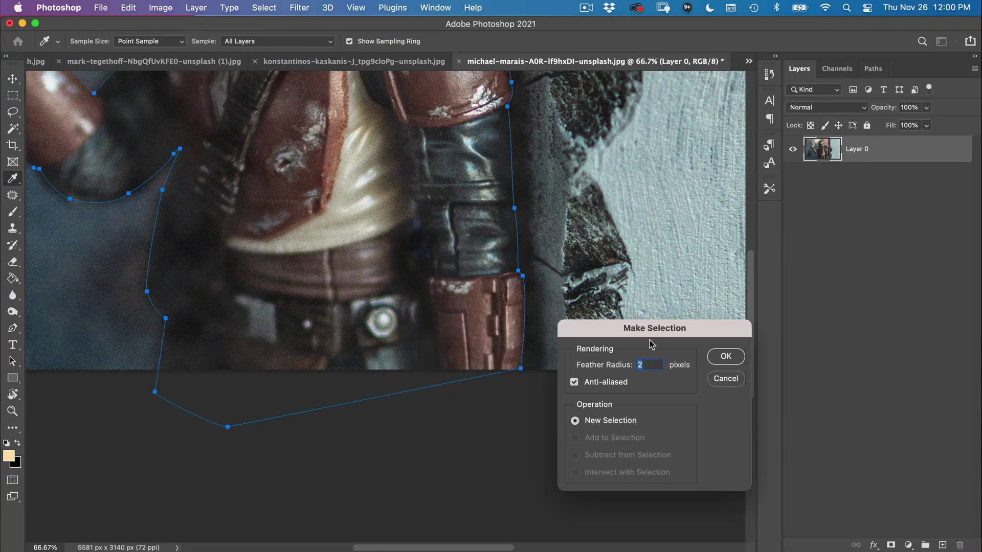
{"action": "left_click", "coordinate": [725, 352]}
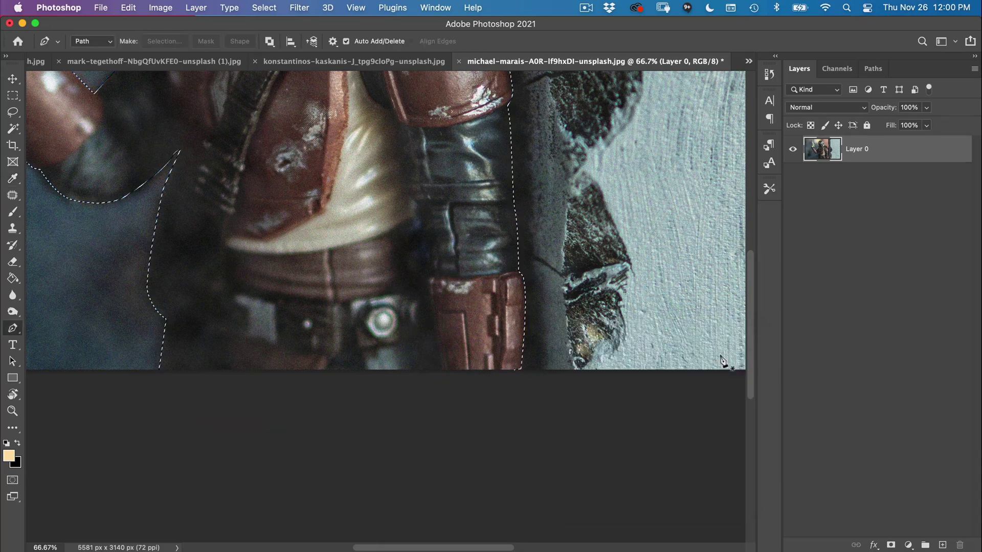
Step: Invert the selection, delete the background around the Mandalorian figure and clear the selection
{"action": "scroll", "coordinate": [521, 346], "scroll_direction": "up", "scroll_amount": 10}
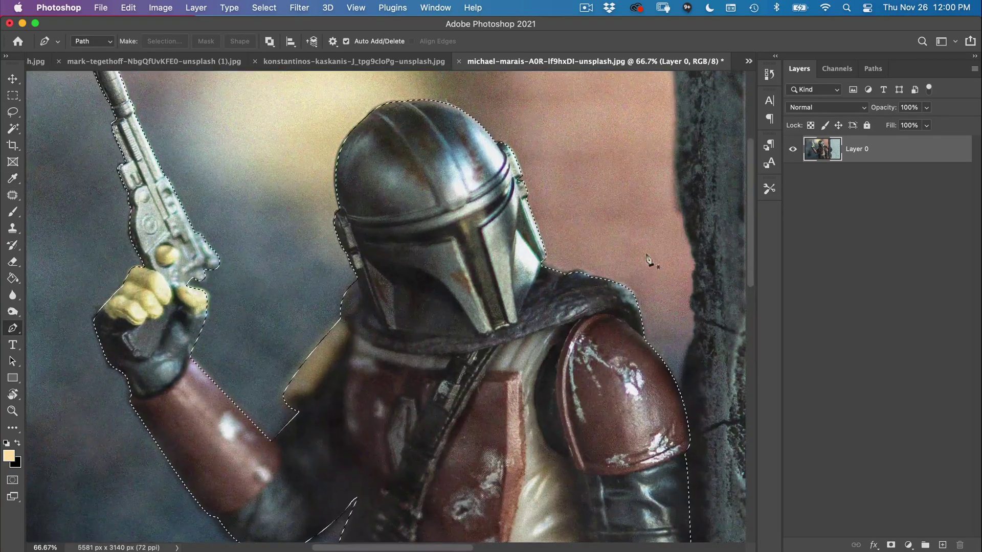
{"action": "key", "text": "super+shift+i"}
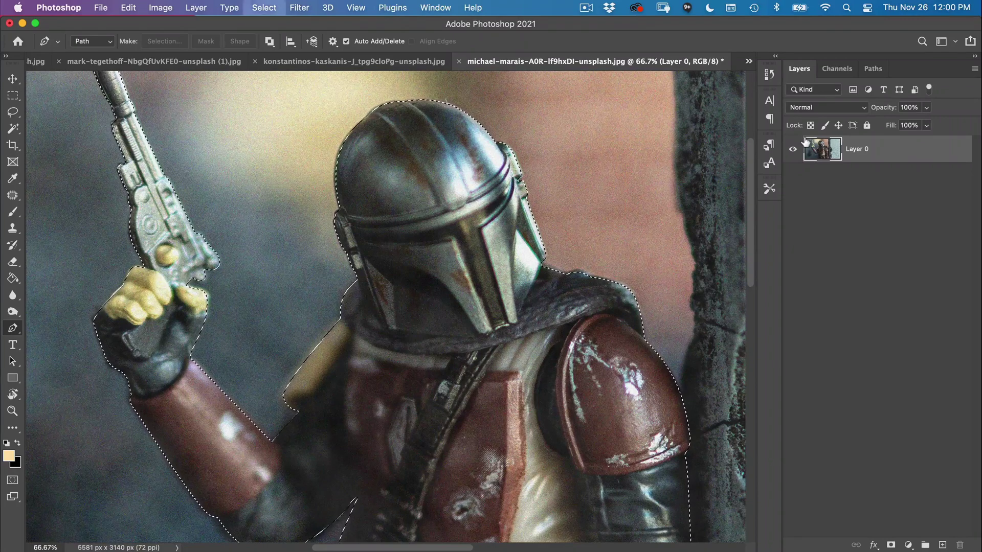
{"action": "key", "text": "BackSpace"}
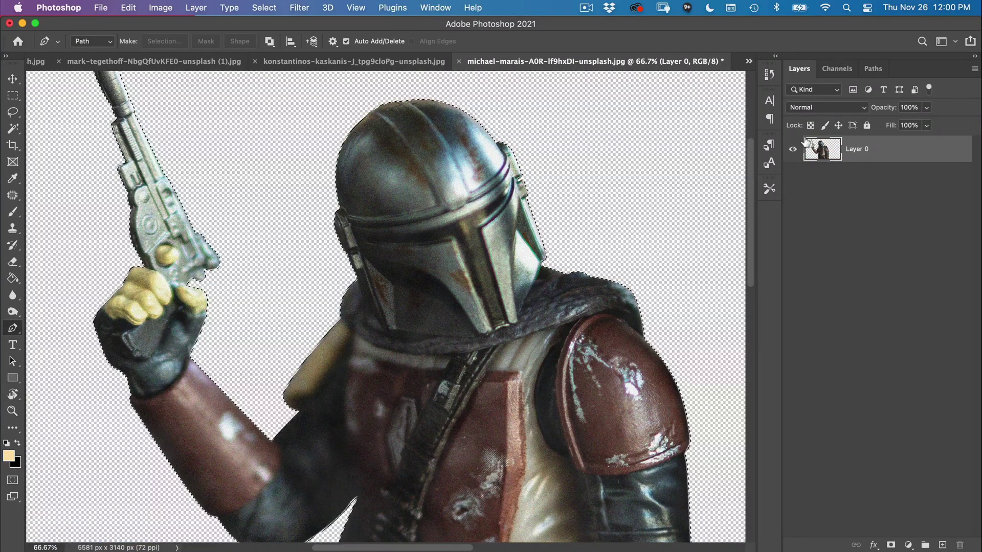
{"action": "key", "text": "super+d"}
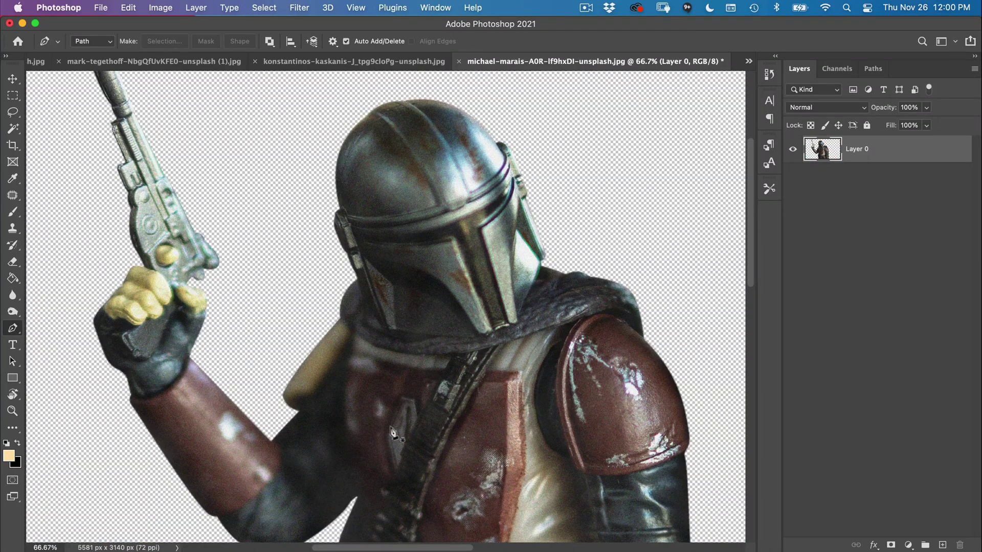
Step: Extend the canvas above and on both sides of the figure with the Crop tool, to about 7634 x 4062 px
{"action": "key", "text": "super+minus"}
{"action": "key", "text": "super+minus"}
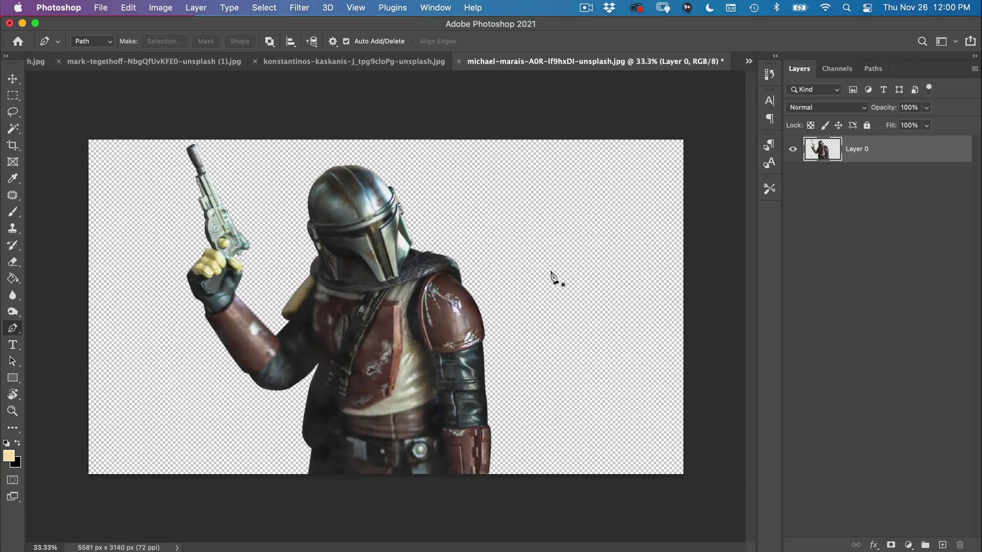
{"action": "key", "text": "super+minus"}
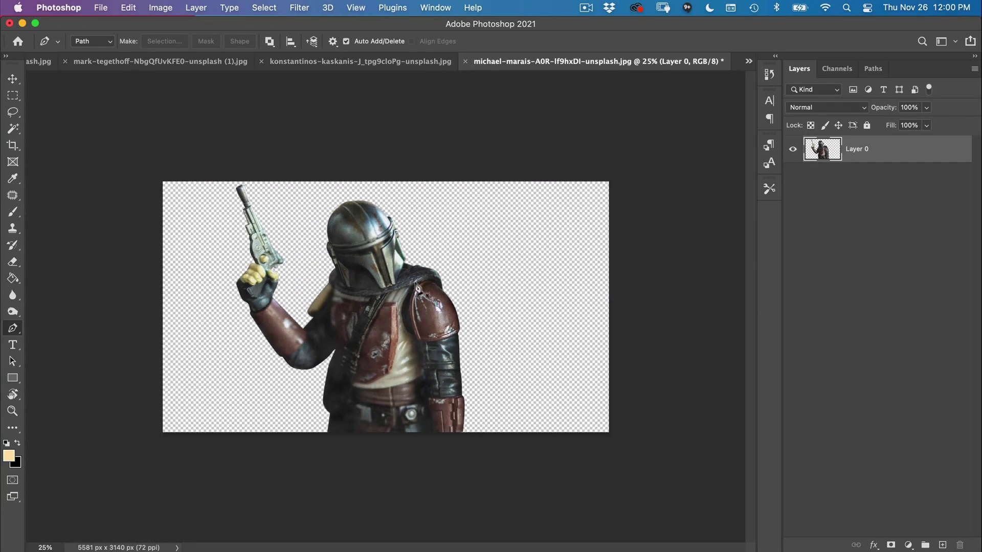
{"action": "key", "text": "c"}
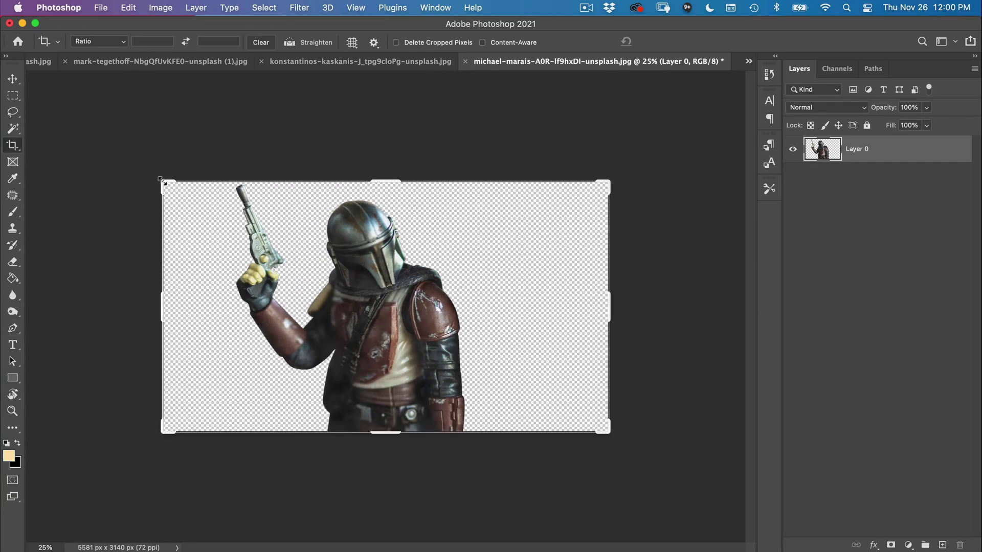
{"action": "left_click_drag", "start_coordinate": [165, 183], "coordinate": [110, 141]}
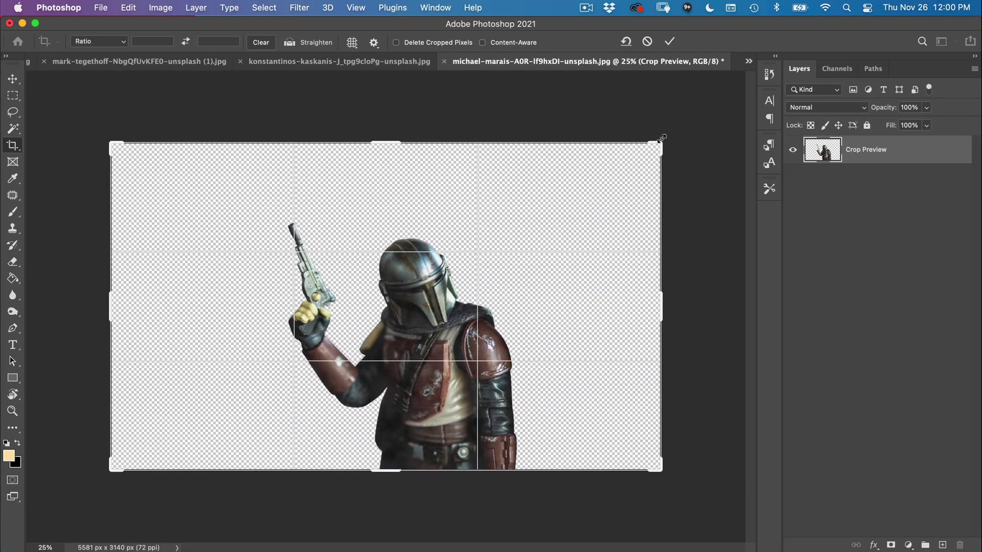
{"action": "left_click_drag", "start_coordinate": [661, 137], "coordinate": [693, 145]}
{"action": "key", "text": "Return"}
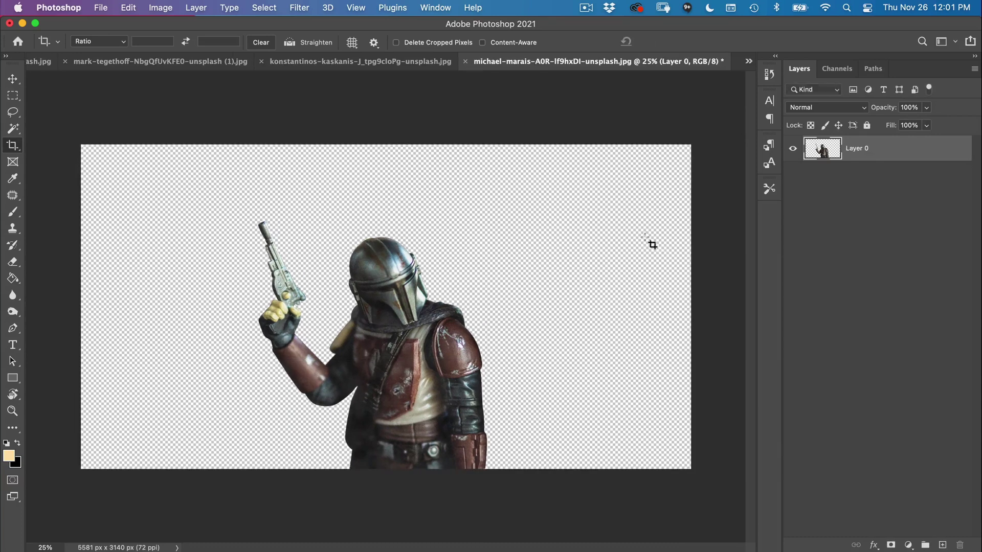
Step: Bring the desert canyon photo into the figure's document, place its layer below the figure and center it behind him
{"action": "key", "text": "v"}
{"action": "left_click", "coordinate": [384, 64]}
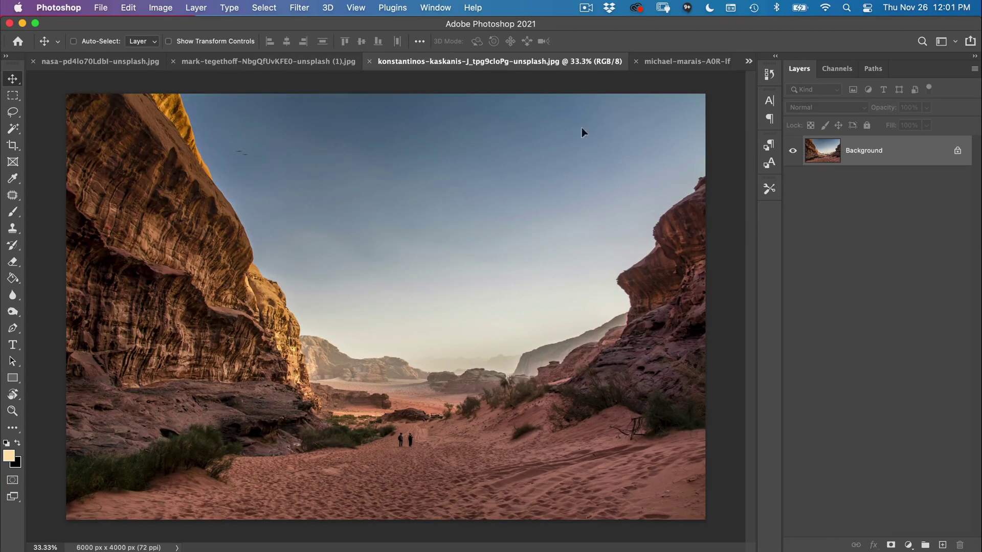
{"action": "left_click_drag", "start_coordinate": [656, 61], "coordinate": [512, 266]}
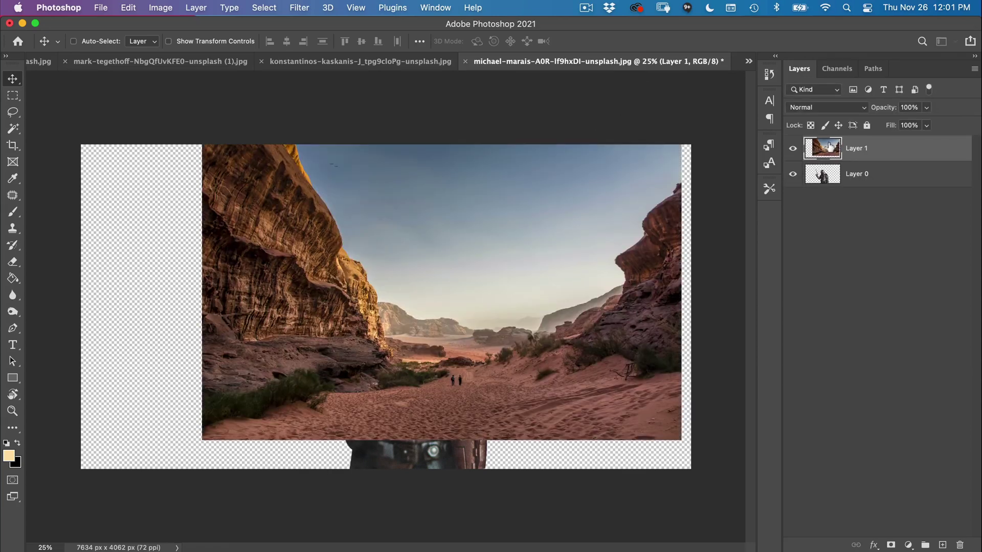
{"action": "left_click_drag", "start_coordinate": [825, 148], "coordinate": [822, 188]}
{"action": "left_click_drag", "start_coordinate": [632, 276], "coordinate": [520, 327]}
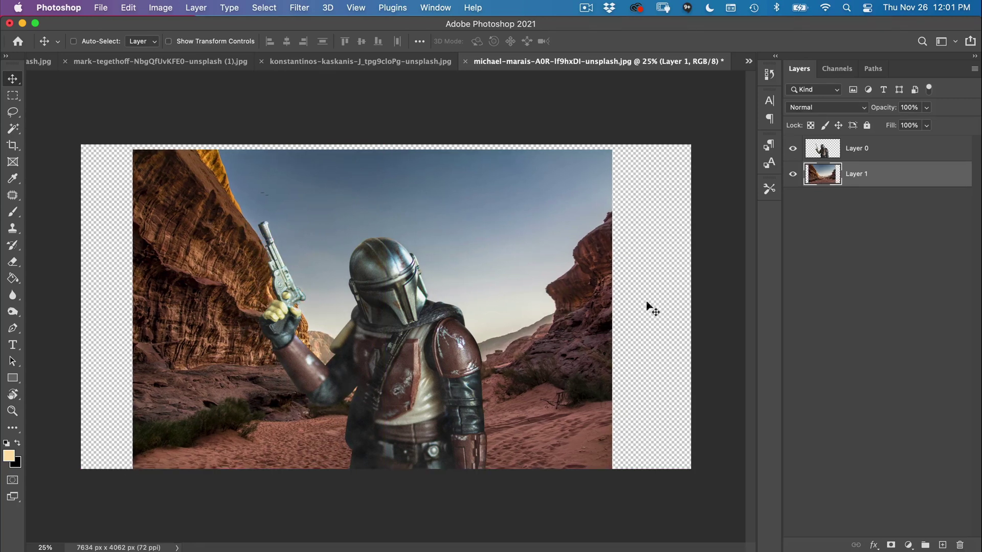
Step: Crop the canvas to the edges of the desert photo, about 6000 x 3915 px, removing the transparent borders
{"action": "key", "text": "c"}
{"action": "left_click_drag", "start_coordinate": [688, 148], "coordinate": [654, 163]}
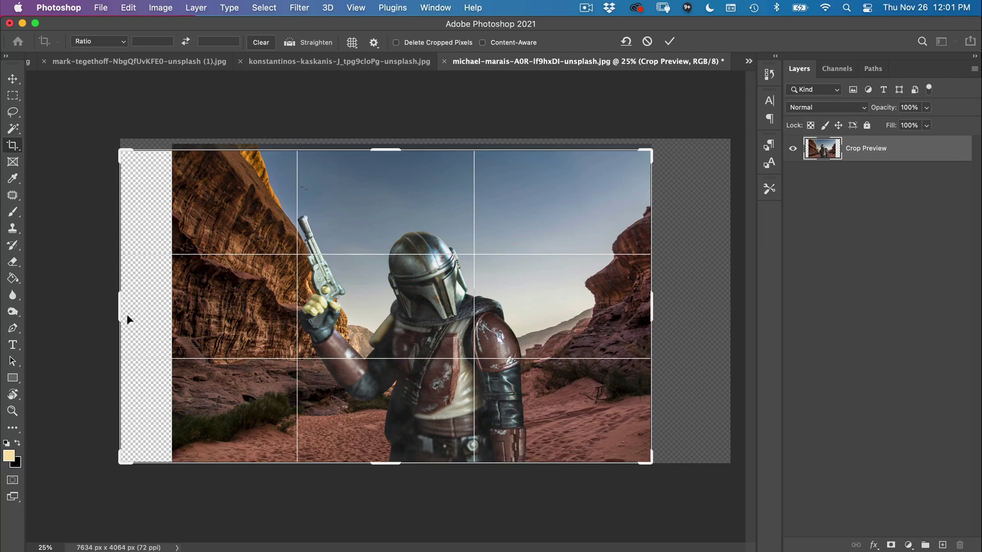
{"action": "left_click_drag", "start_coordinate": [128, 320], "coordinate": [152, 311]}
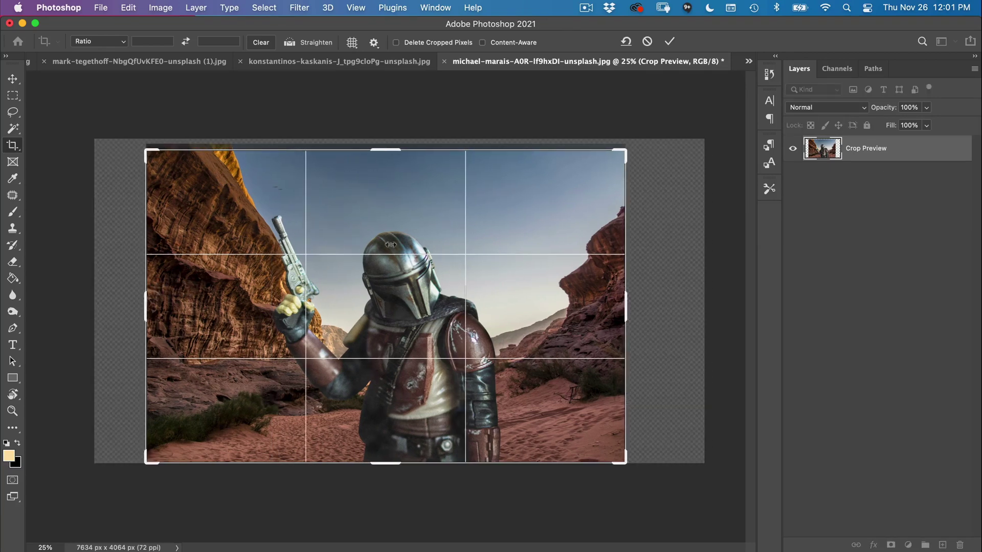
{"action": "key", "text": "Return"}
Step: Copy the mark-tegethoff eclipse photo into the composite between the figure and the desert, with two crescents beside the helmet
{"action": "key", "text": "v"}
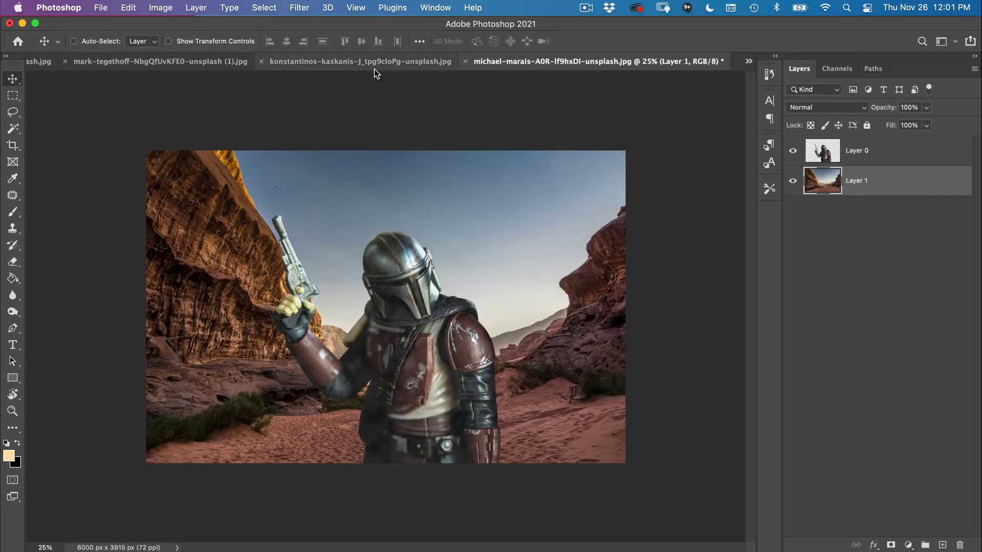
{"action": "left_click", "coordinate": [748, 61]}
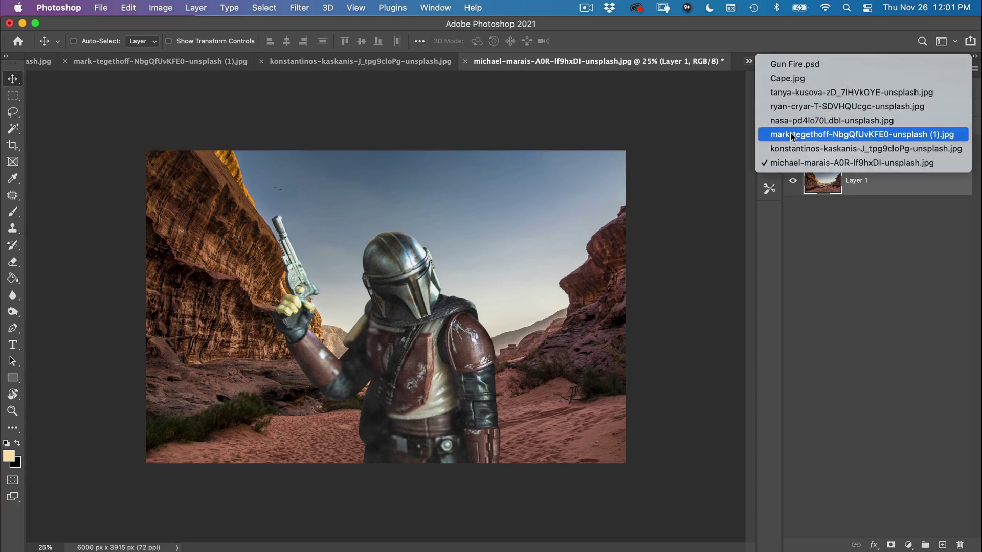
{"action": "left_click", "coordinate": [792, 132]}
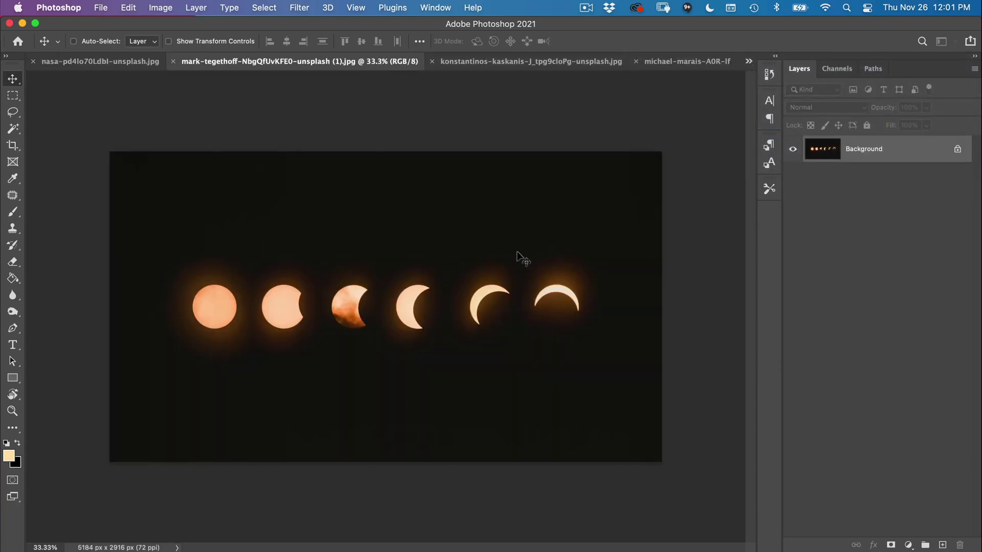
{"action": "left_click_drag", "start_coordinate": [517, 255], "coordinate": [660, 66]}
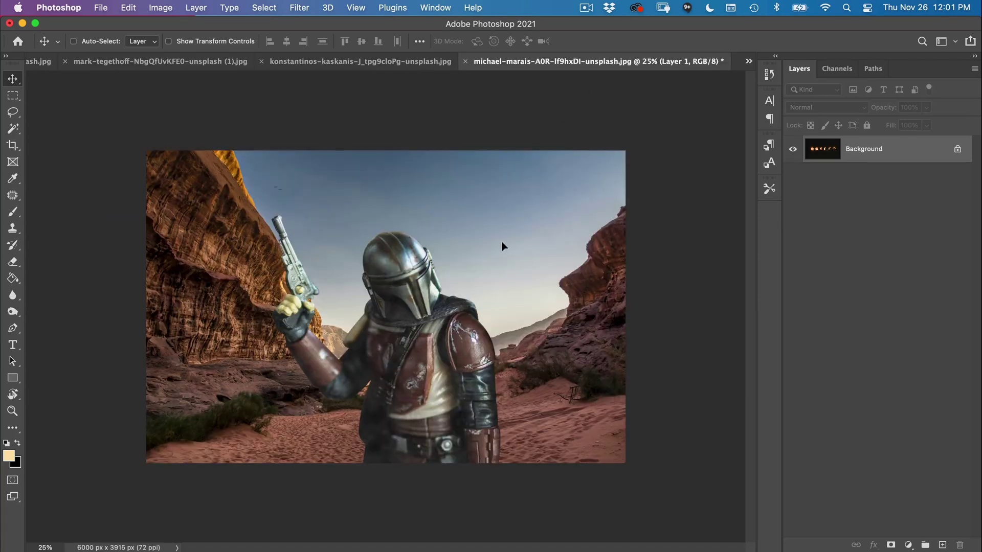
{"action": "left_click_drag", "start_coordinate": [501, 242], "coordinate": [442, 281]}
{"action": "left_click_drag", "start_coordinate": [427, 241], "coordinate": [460, 233]}
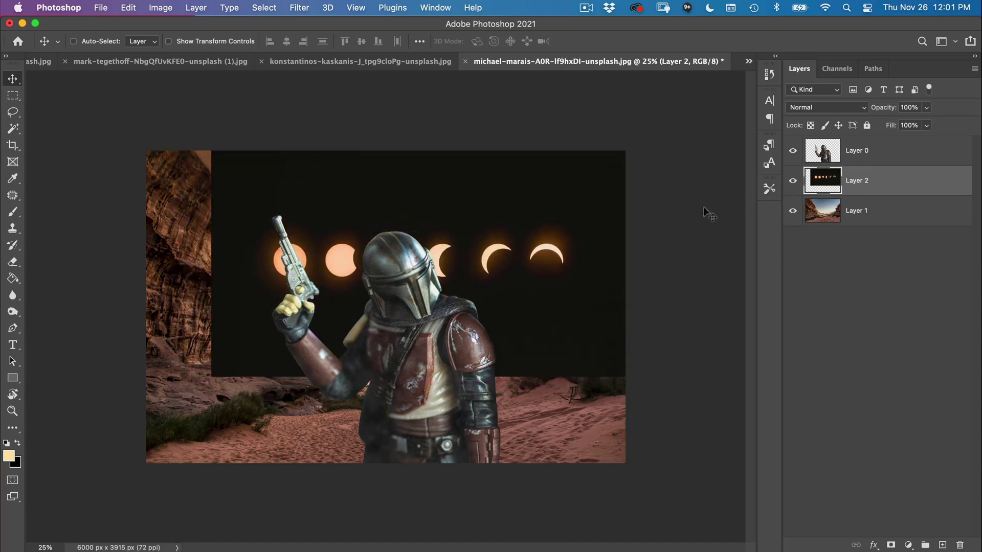
{"action": "left_click_drag", "start_coordinate": [704, 208], "coordinate": [658, 242]}
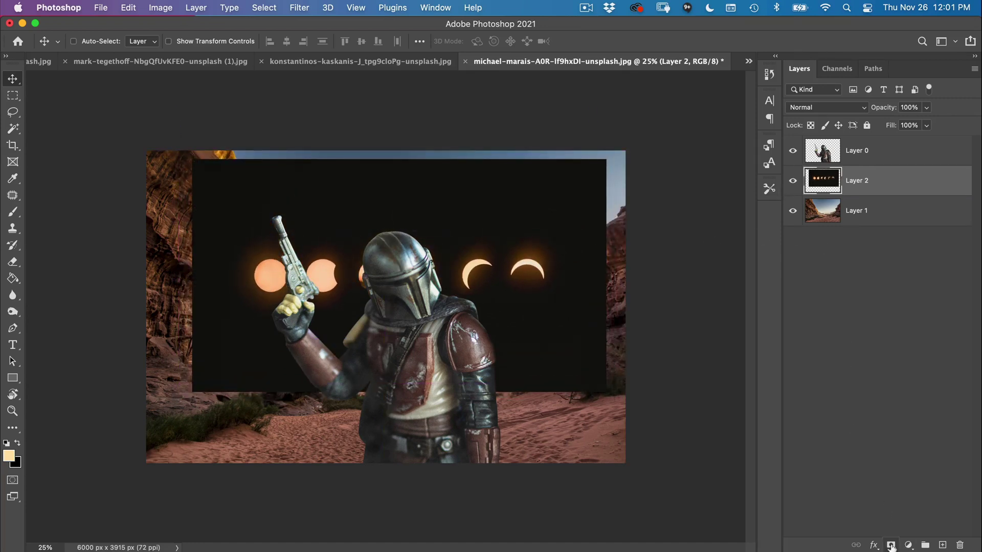
Step: Add a black mask to the eclipse layer and paint white at 100% opacity to reveal the crescents beside the helmet
{"action": "left_click", "coordinate": [891, 545]}
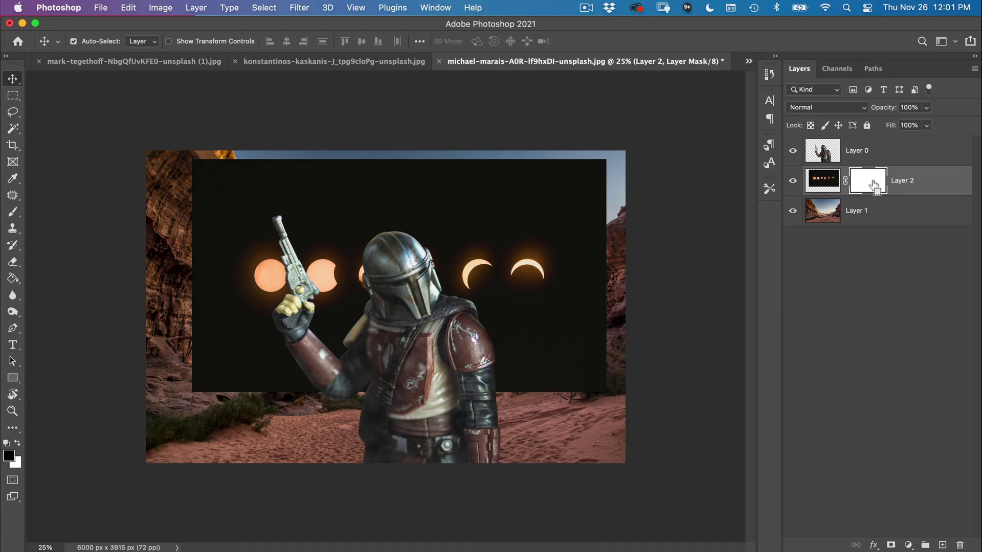
{"action": "key", "text": "super+i"}
{"action": "key", "text": "b"}
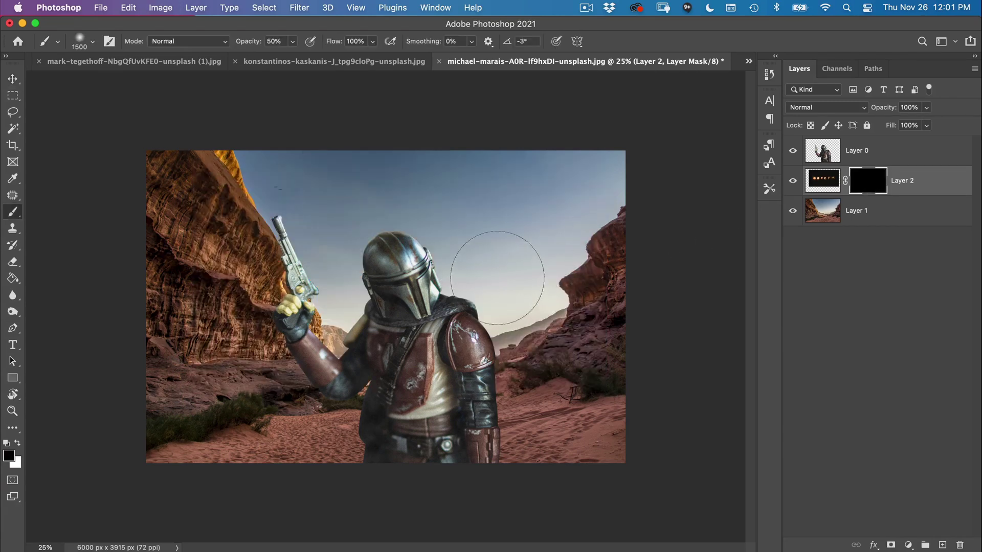
{"action": "key", "text": "x"}
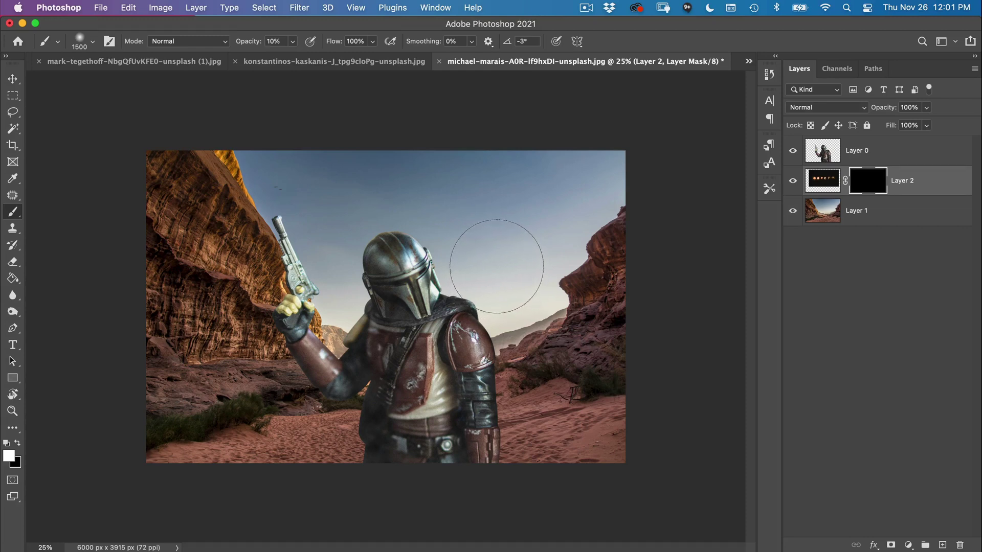
{"action": "key", "text": "0"}
{"action": "left_click", "coordinate": [496, 267]}
{"action": "left_click", "coordinate": [496, 268]}
{"action": "left_click", "coordinate": [495, 269]}
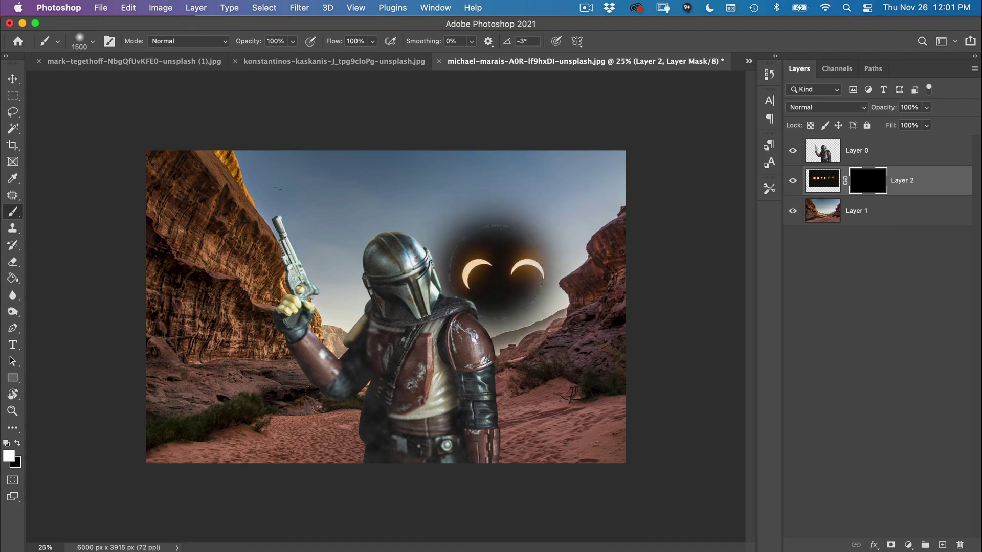
Step: Paint black on the eclipse mask with an 800-pixel brush to hide the right-hand crescent
{"action": "key", "text": "x"}
{"action": "key", "text": "bracketleft"}
{"action": "key", "text": "bracketleft"}
{"action": "key", "text": "bracketleft"}
{"action": "key", "text": "bracketleft"}
{"action": "key", "text": "bracketleft"}
{"action": "mouse_move", "coordinate": [530, 270]}
{"action": "left_mouse_down"}
{"action": "mouse_move", "coordinate": [551, 282]}
{"action": "mouse_move", "coordinate": [541, 283]}
{"action": "mouse_move", "coordinate": [540, 241]}
{"action": "mouse_move", "coordinate": [525, 215]}
{"action": "mouse_move", "coordinate": [482, 212]}
{"action": "mouse_move", "coordinate": [560, 308]}
{"action": "mouse_move", "coordinate": [568, 298]}
{"action": "mouse_move", "coordinate": [527, 233]}
{"action": "left_mouse_up"}
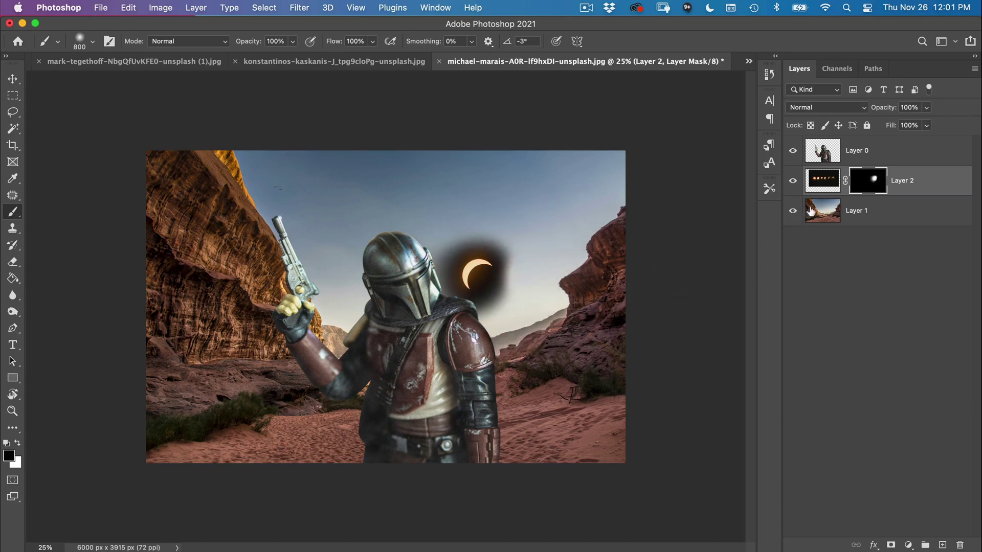
Step: Set the eclipse layer's blend mode to Screen and move the crescent up into the sky between the helmet and right cliff
{"action": "left_click", "coordinate": [825, 184]}
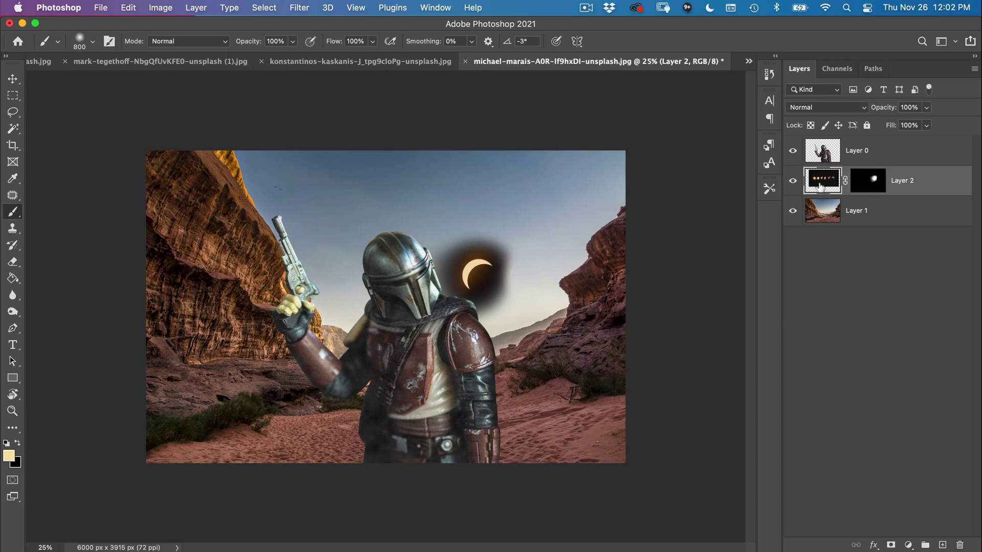
{"action": "left_click", "coordinate": [820, 110]}
{"action": "left_click", "coordinate": [814, 219]}
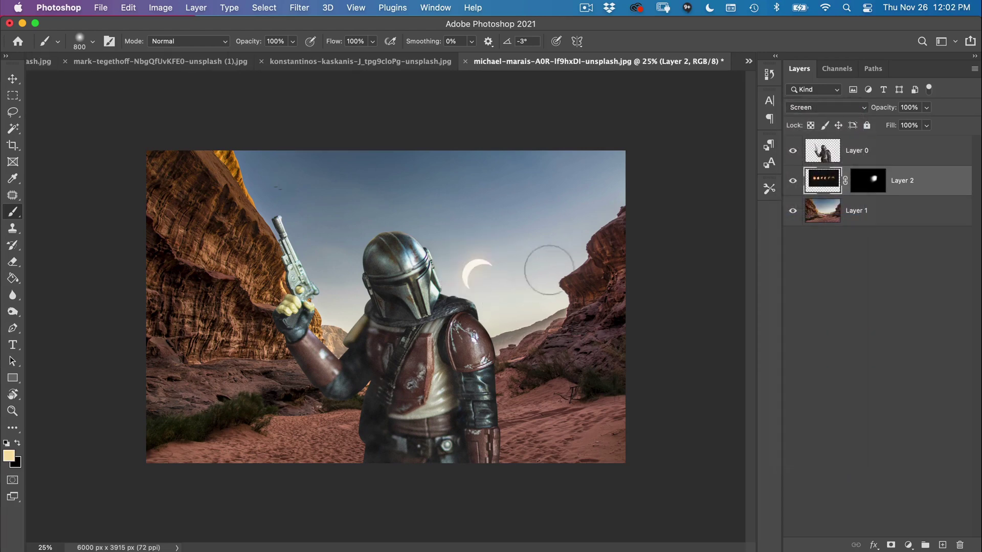
{"action": "key", "text": "v"}
{"action": "mouse_move", "coordinate": [495, 283]}
{"action": "left_mouse_down"}
{"action": "mouse_move", "coordinate": [511, 207]}
{"action": "mouse_move", "coordinate": [532, 185]}
{"action": "mouse_move", "coordinate": [518, 192]}
{"action": "left_mouse_up"}
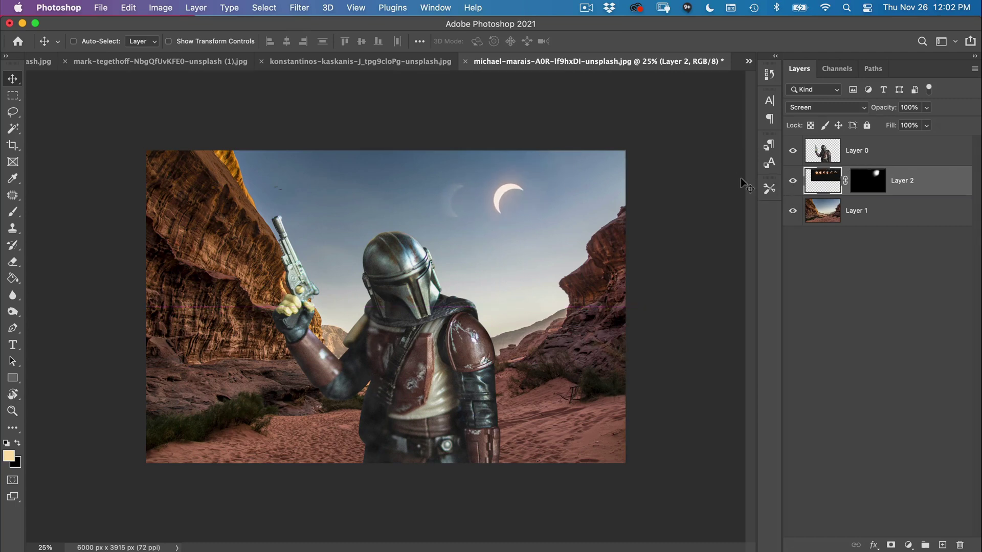
Step: Paint black on the eclipse mask to hide the faint leftover crescent, and fine-tune the bright crescent's position
{"action": "left_click", "coordinate": [873, 183]}
{"action": "key", "text": "b"}
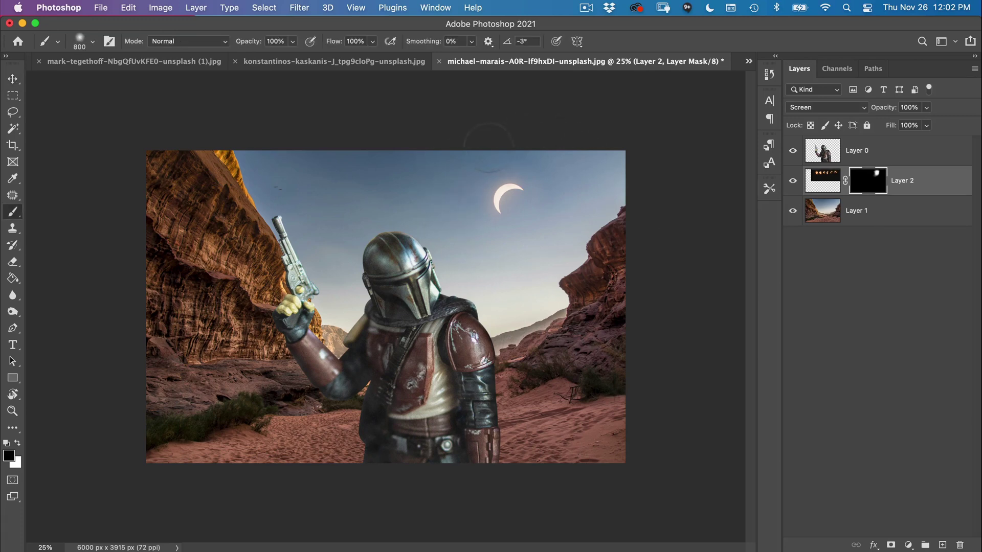
{"action": "key", "text": "v"}
{"action": "left_click_drag", "start_coordinate": [509, 199], "coordinate": [511, 201]}
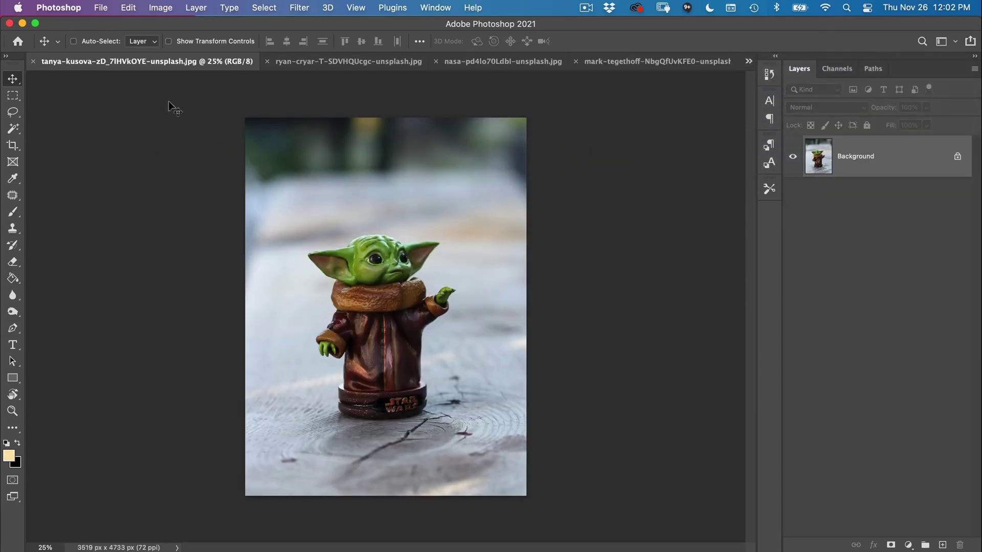
Step: Start a Pen tool path on the Baby Yoda figurine where the collar meets the raised sleeve
{"action": "key", "text": "p"}
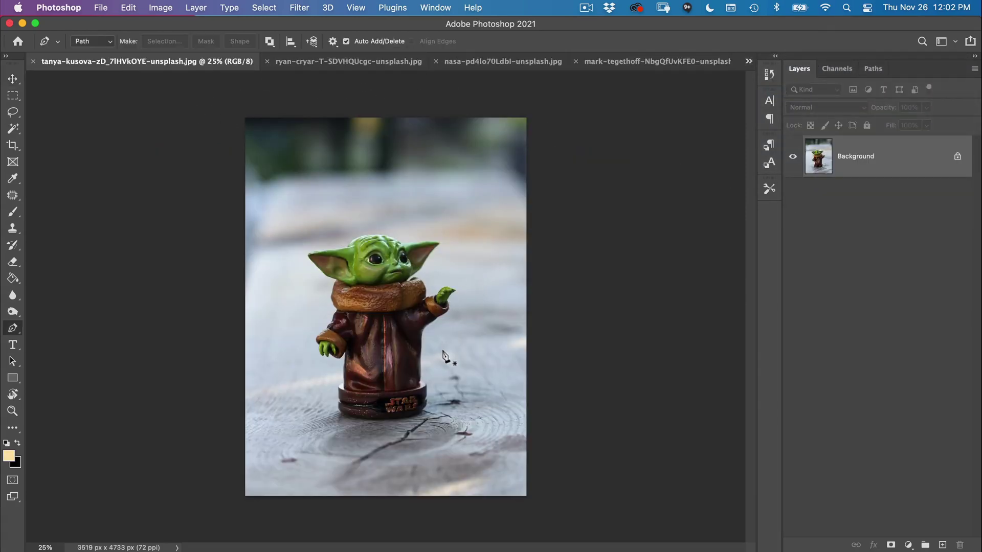
{"action": "key", "text": "super+equal"}
{"action": "key", "text": "super+equal"}
{"action": "key", "text": "super+equal"}
{"action": "key", "text": "super+equal"}
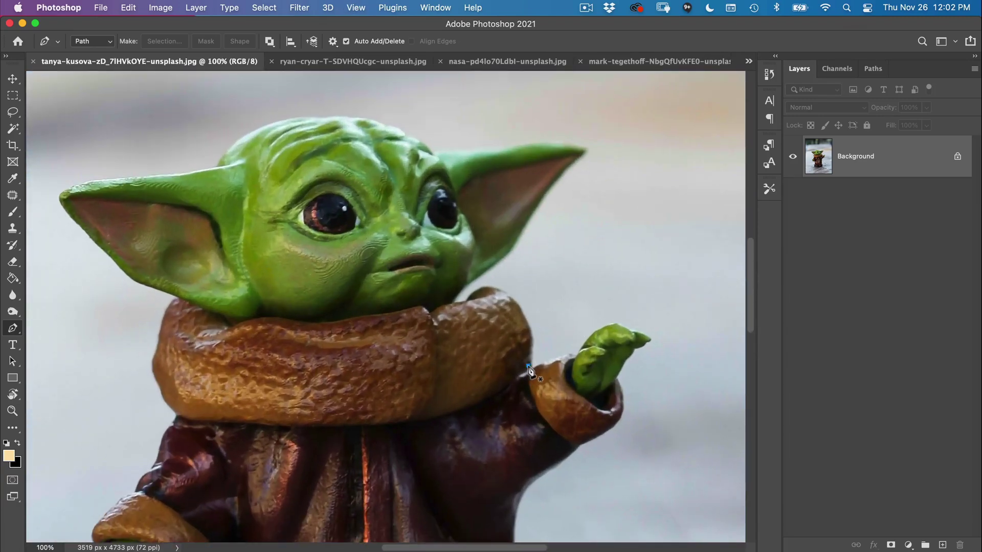
{"action": "left_click", "coordinate": [529, 366]}
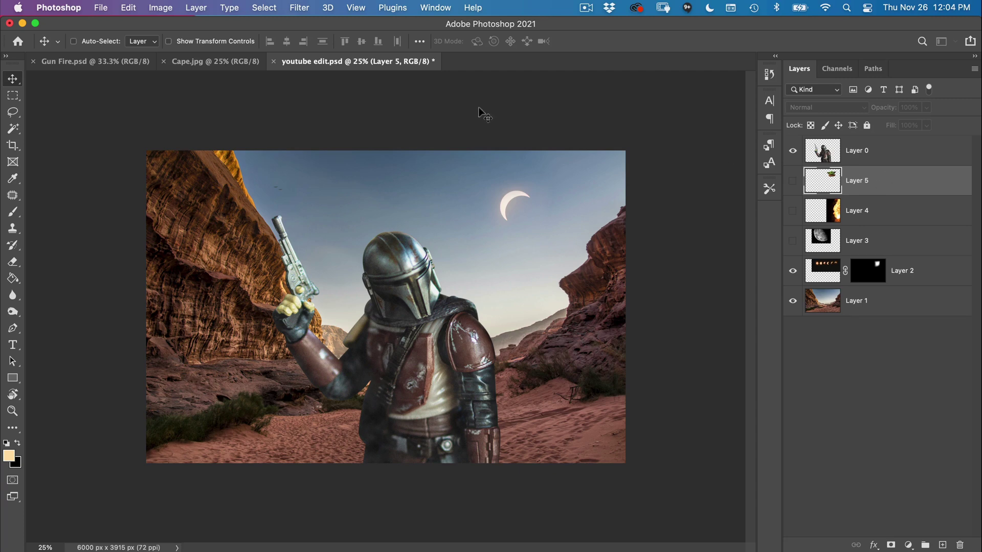
Step: Crop the composite's upper and lower edges evenly, to about 6000 x 3687 px
{"action": "key", "text": "c"}
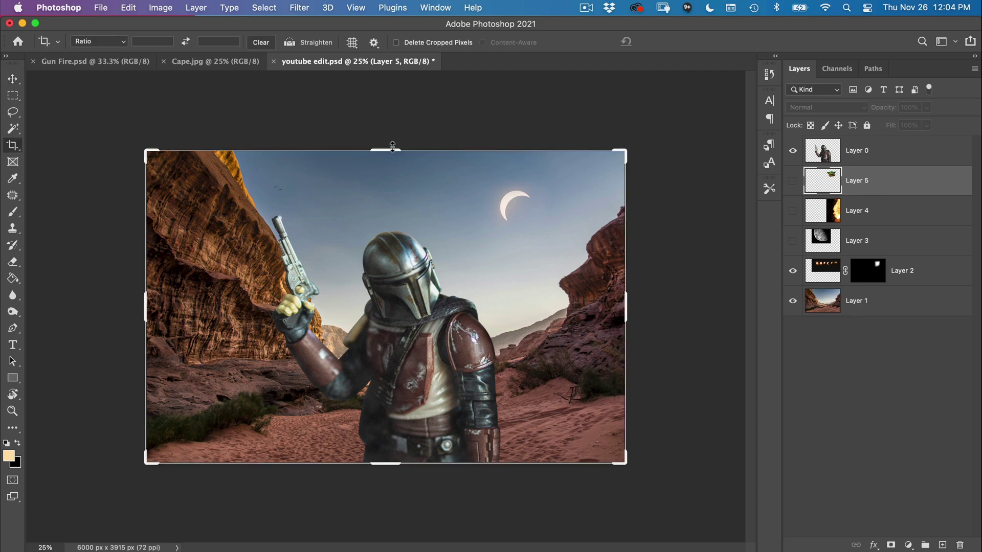
{"action": "left_click_drag", "start_coordinate": [388, 149], "coordinate": [397, 150]}
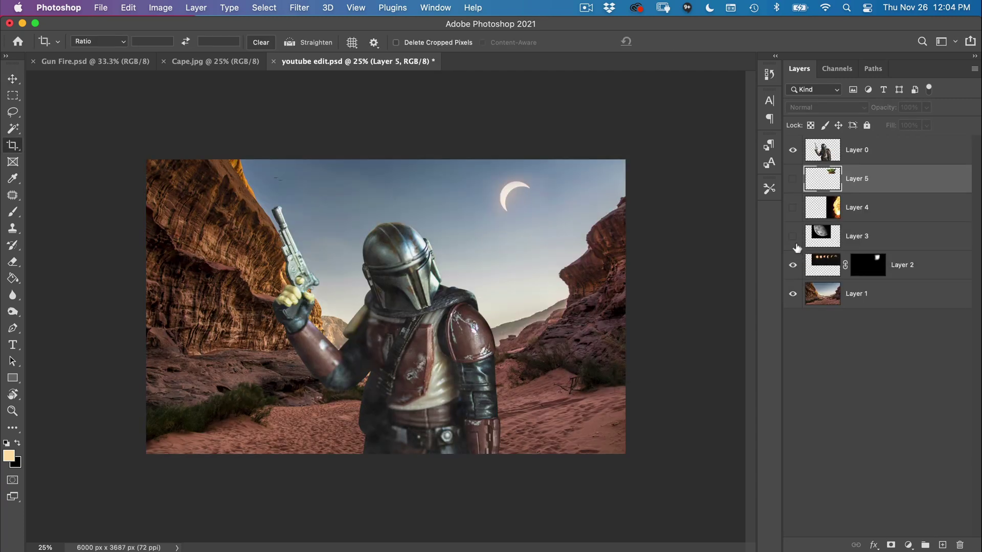
Step: Show the moon layer, rotate it about -140°, and place the moon in the sky behind the Mandalorian's helmet
{"action": "left_click", "coordinate": [793, 236]}
{"action": "left_click", "coordinate": [806, 234]}
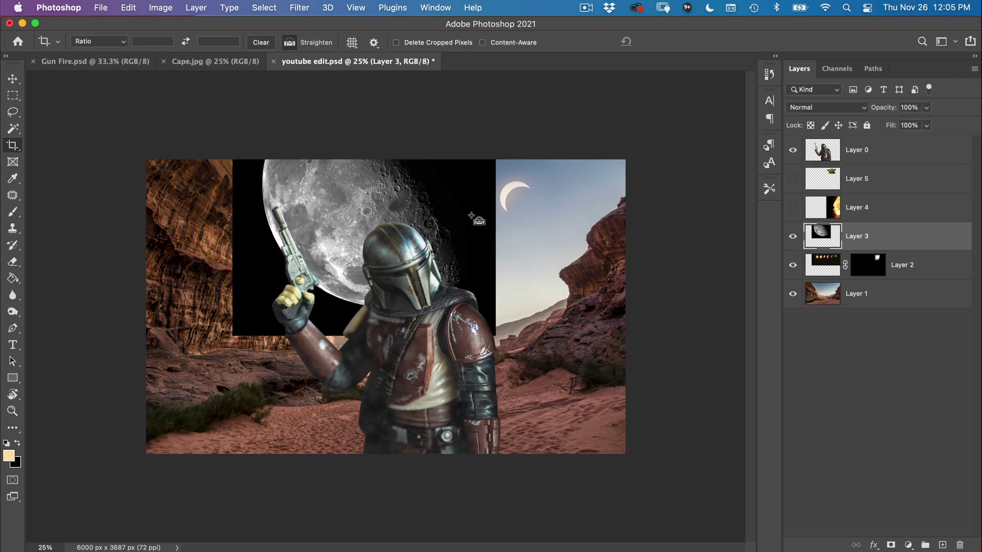
{"action": "key", "text": "ctrl+t"}
{"action": "left_click_drag", "start_coordinate": [504, 204], "coordinate": [307, 118]}
{"action": "left_click_drag", "start_coordinate": [420, 193], "coordinate": [430, 167]}
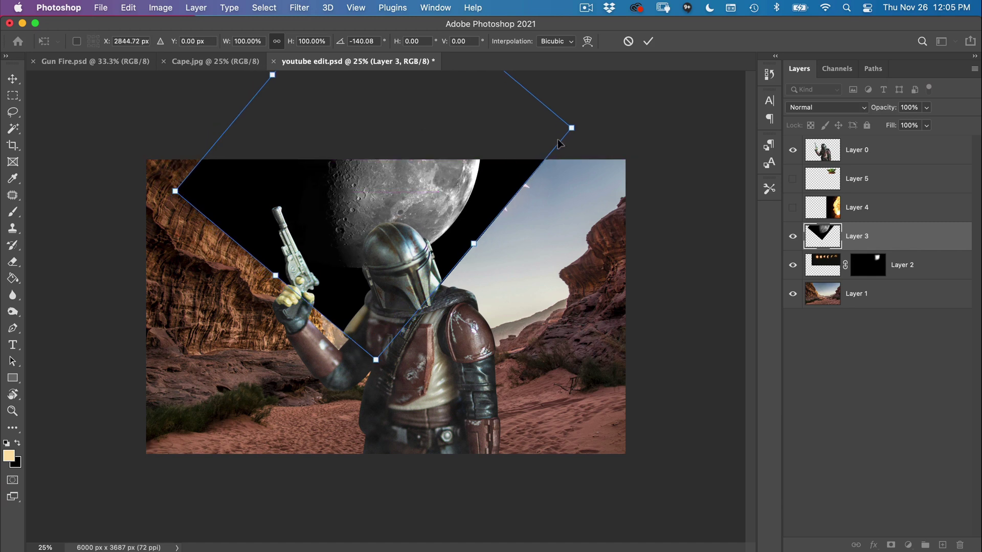
{"action": "left_click_drag", "start_coordinate": [571, 126], "coordinate": [541, 131]}
{"action": "key", "text": "Return"}
{"action": "key", "text": "c"}
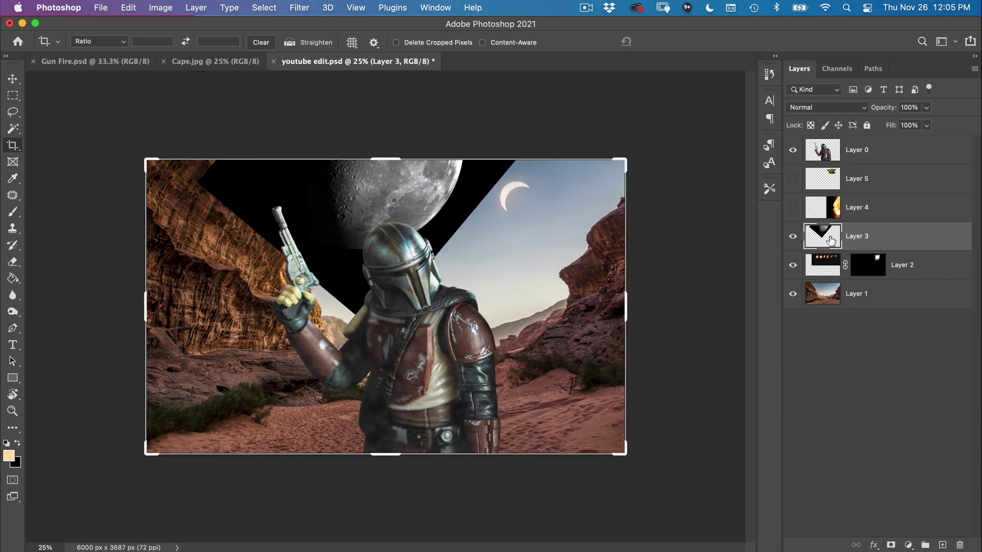
{"action": "key", "text": "v"}
Step: Add a layer mask to the moon layer and paint black with a large soft brush to hide its black outer corners
{"action": "left_click", "coordinate": [891, 545]}
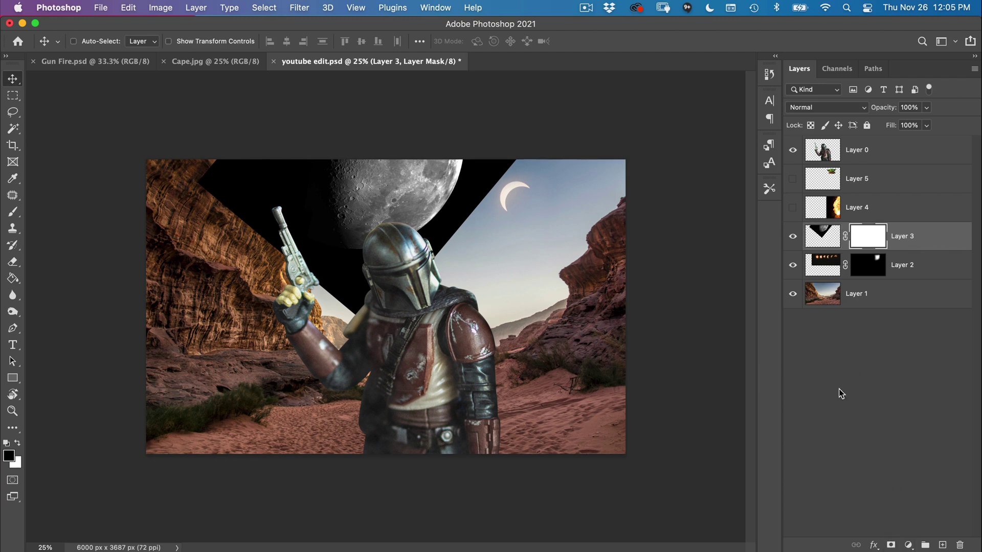
{"action": "key", "text": "b"}
{"action": "mouse_move", "coordinate": [523, 169]}
{"action": "left_mouse_down"}
{"action": "mouse_move", "coordinate": [520, 200]}
{"action": "mouse_move", "coordinate": [495, 225]}
{"action": "mouse_move", "coordinate": [507, 225]}
{"action": "mouse_move", "coordinate": [478, 219]}
{"action": "mouse_move", "coordinate": [455, 240]}
{"action": "mouse_move", "coordinate": [463, 247]}
{"action": "mouse_move", "coordinate": [442, 241]}
{"action": "left_mouse_up"}
{"action": "key", "text": "bracketleft"}
{"action": "key", "text": "bracketleft"}
{"action": "key", "text": "bracketleft"}
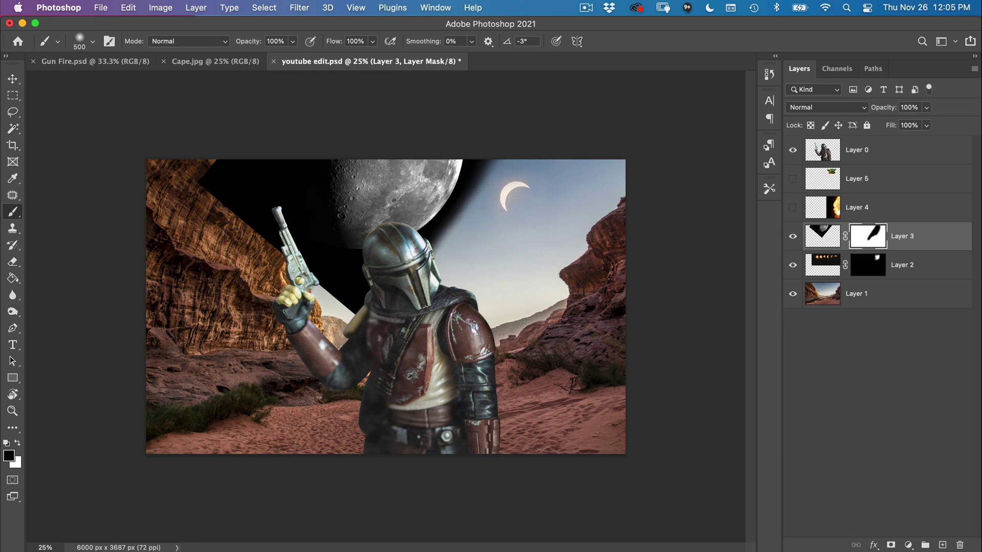
{"action": "key", "text": "bracketright"}
{"action": "key", "text": "bracketright"}
{"action": "mouse_move", "coordinate": [359, 336]}
{"action": "left_mouse_down"}
{"action": "mouse_move", "coordinate": [328, 287]}
{"action": "mouse_move", "coordinate": [225, 189]}
{"action": "mouse_move", "coordinate": [276, 215]}
{"action": "mouse_move", "coordinate": [332, 286]}
{"action": "mouse_move", "coordinate": [368, 307]}
{"action": "mouse_move", "coordinate": [358, 284]}
{"action": "mouse_move", "coordinate": [379, 302]}
{"action": "left_mouse_up"}
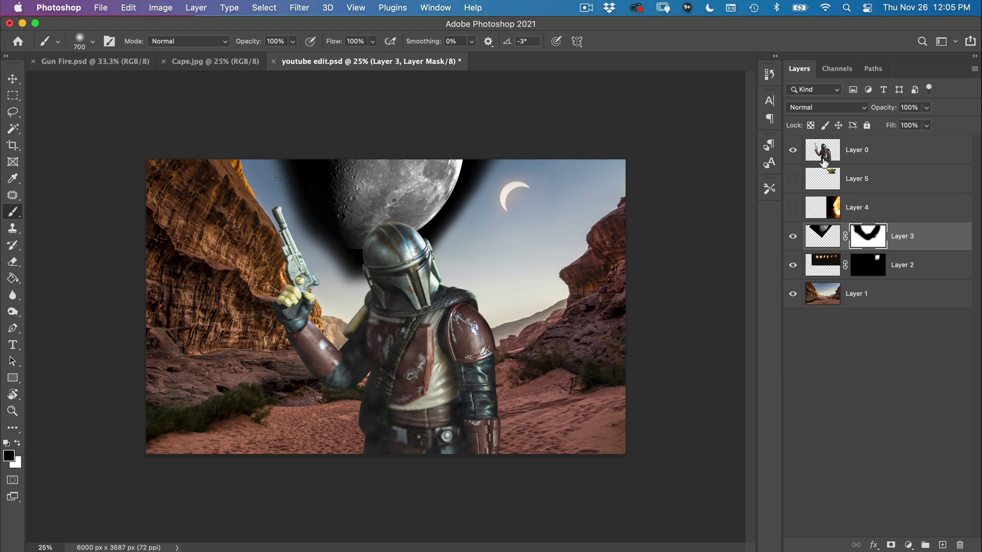
Step: Set the moon layer's blend mode to Screen
{"action": "left_click", "coordinate": [827, 242]}
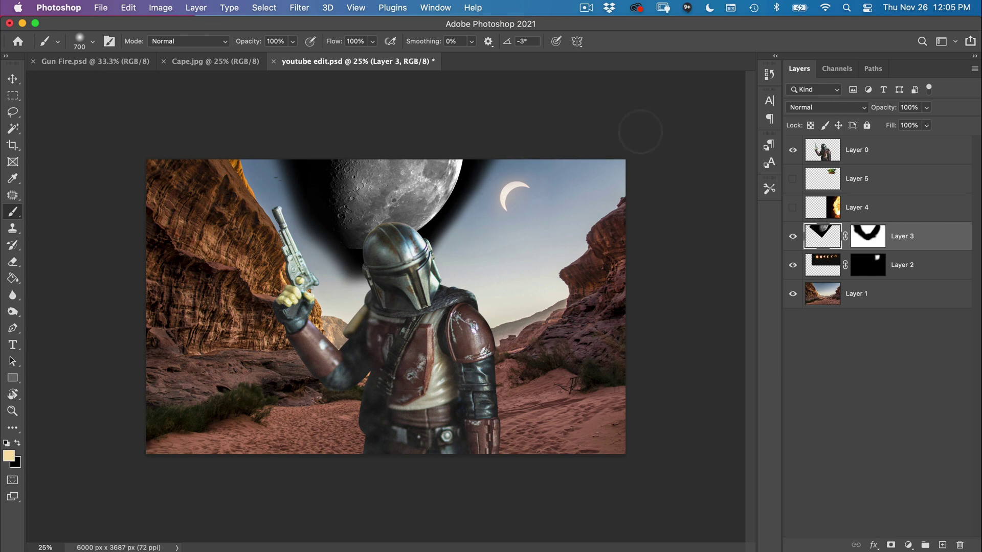
{"action": "left_click", "coordinate": [811, 108]}
{"action": "left_click", "coordinate": [825, 218]}
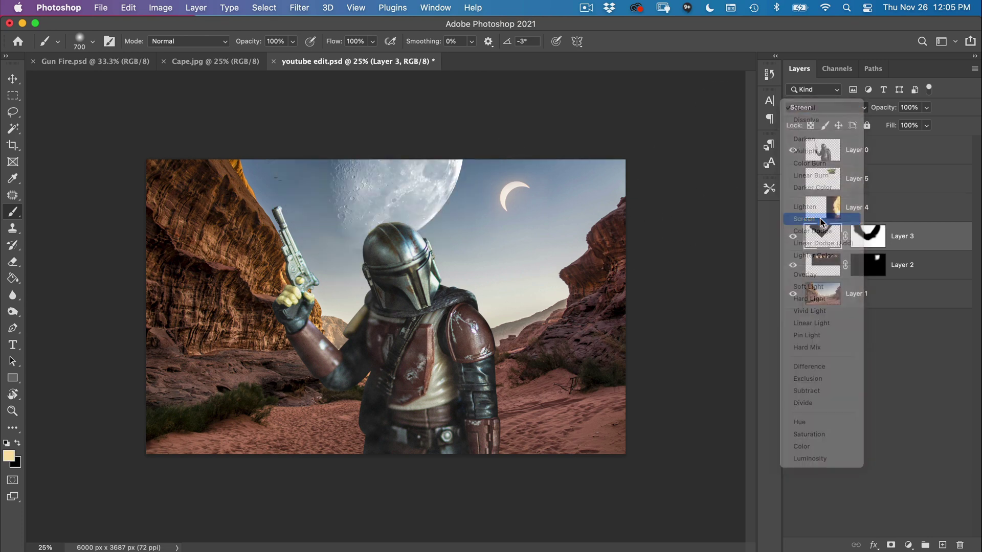
Step: Rotate the moon about 7.5° and reposition it behind the helmet, and lower the eclipse crescent slightly
{"action": "key", "text": "v"}
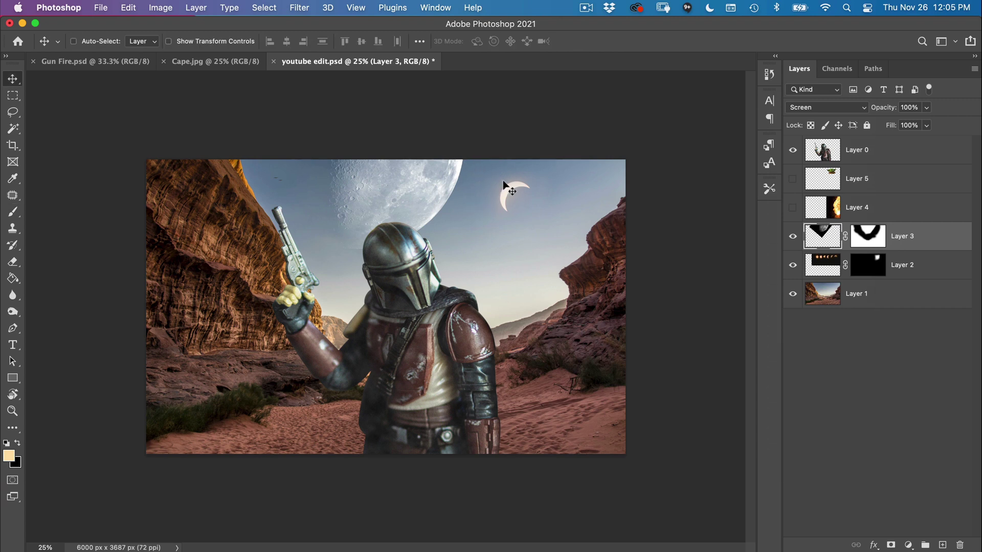
{"action": "key", "text": "ctrl+t"}
{"action": "left_click_drag", "start_coordinate": [592, 136], "coordinate": [609, 143]}
{"action": "mouse_move", "coordinate": [480, 203]}
{"action": "left_mouse_down"}
{"action": "mouse_move", "coordinate": [466, 192]}
{"action": "mouse_move", "coordinate": [462, 204]}
{"action": "left_mouse_up"}
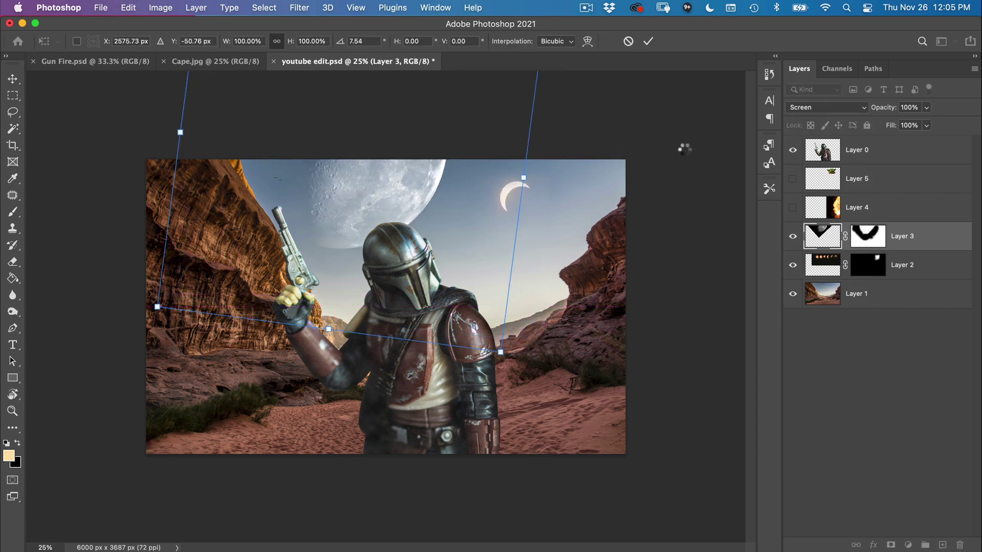
{"action": "key", "text": "Return"}
{"action": "left_click_drag", "start_coordinate": [381, 188], "coordinate": [381, 207]}
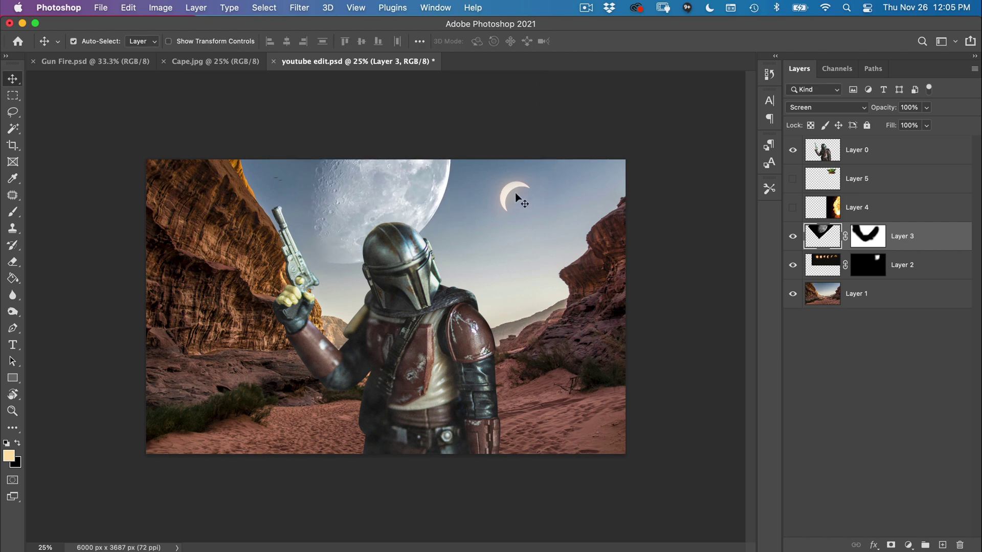
{"action": "left_click_drag", "start_coordinate": [514, 192], "coordinate": [509, 213]}
Step: Crop the composite's upper and lower edges further, to about 6000 x 3509 px
{"action": "key", "text": "c"}
{"action": "left_click_drag", "start_coordinate": [386, 159], "coordinate": [388, 165]}
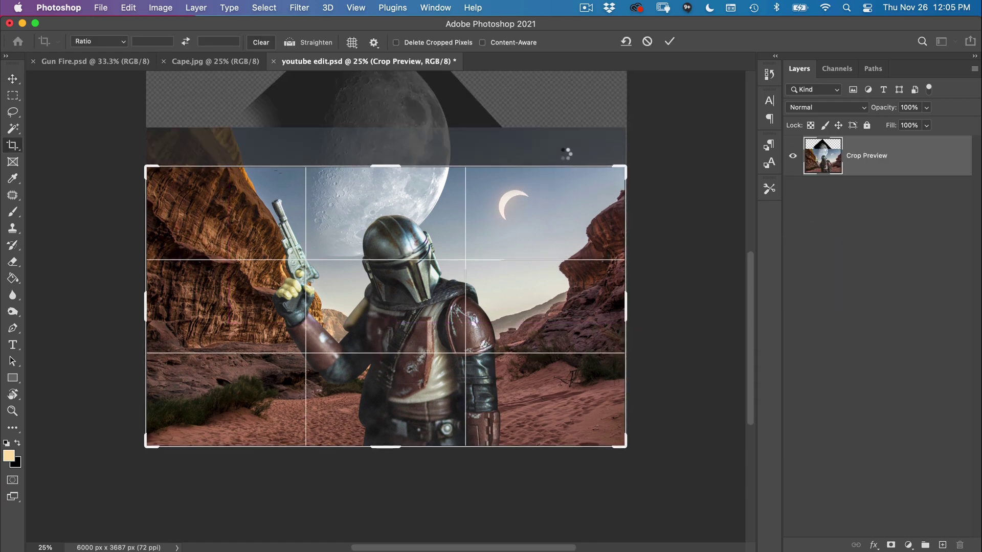
{"action": "key", "text": "Return"}
{"action": "key", "text": "v"}
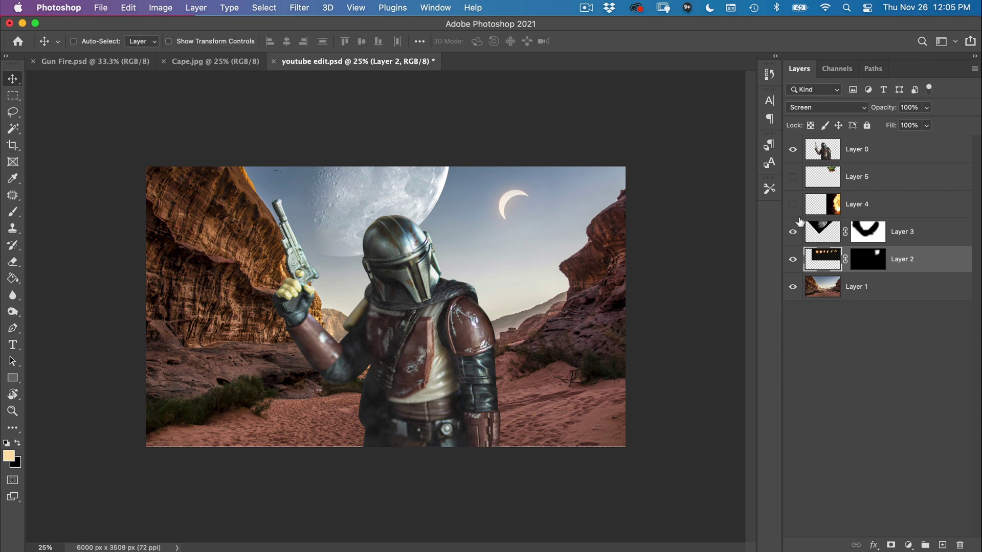
Step: Show the Baby Yoda layer and move him down behind the Mandalorian's shoulder, next to the helmet
{"action": "left_click", "coordinate": [793, 177]}
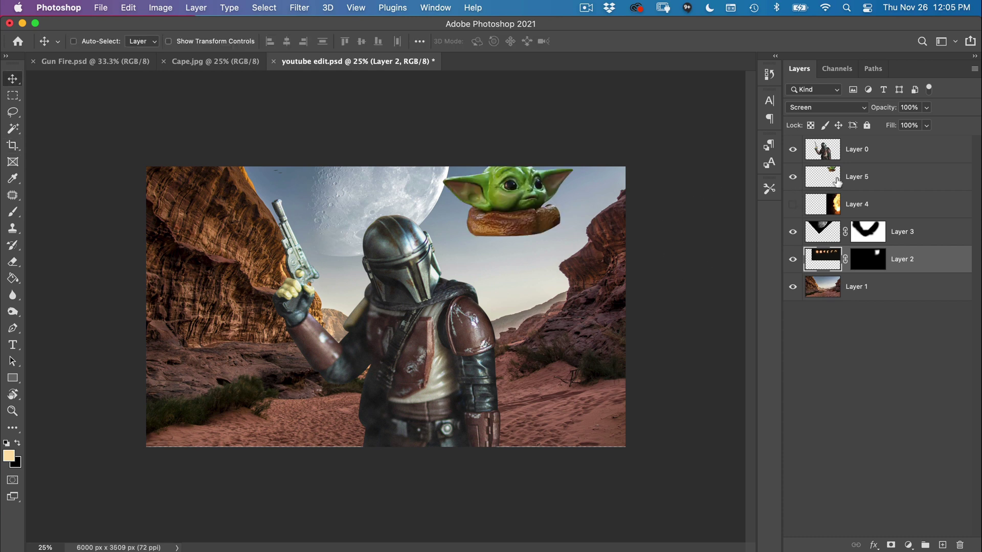
{"action": "left_click", "coordinate": [834, 182]}
{"action": "left_click_drag", "start_coordinate": [529, 210], "coordinate": [530, 270]}
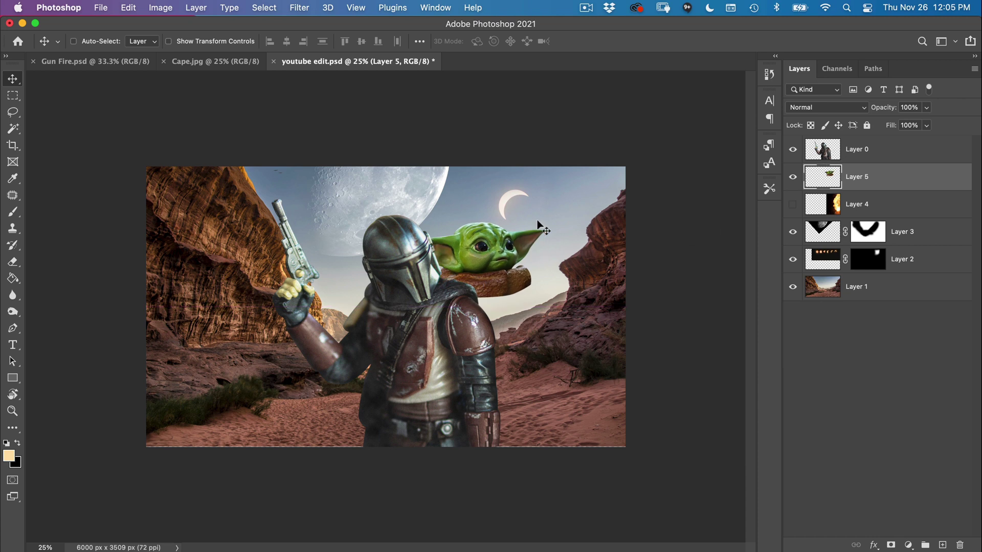
Step: Scale Baby Yoda down and tuck him behind the shoulder so he peeks out beside the helmet, undoing unwanted adjustments
{"action": "key", "text": "super+t"}
{"action": "left_click_drag", "start_coordinate": [542, 222], "coordinate": [547, 255]}
{"action": "key", "text": "Return"}
{"action": "key", "text": "super+t"}
{"action": "key", "text": "Return"}
{"action": "key", "text": "super+z"}
{"action": "key", "text": "super+z"}
{"action": "key", "text": "super+z"}
{"action": "key", "text": "super+z"}
{"action": "key", "text": "super+z"}
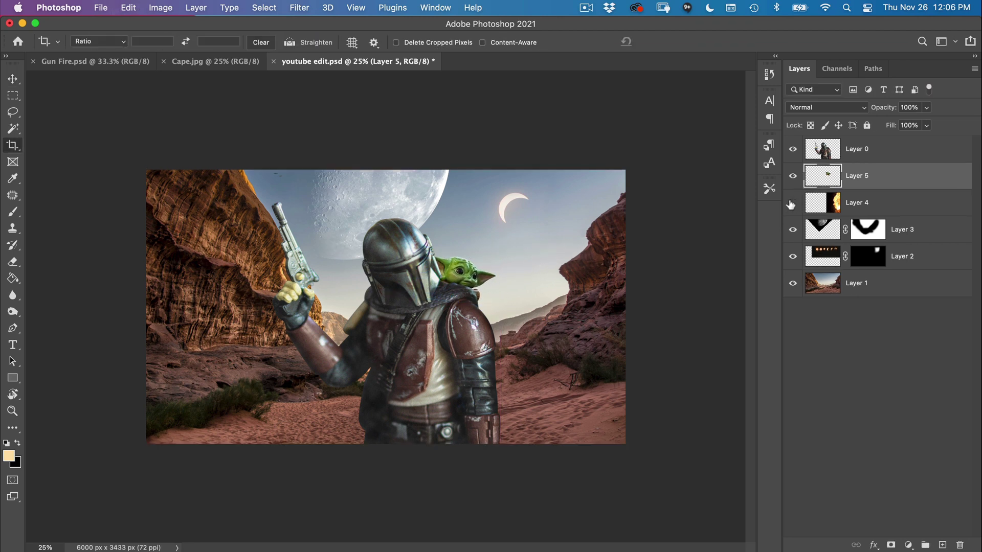
Step: Show the fire layer, rotate it clockwise, and place the flames in the lower-right corner of the scene
{"action": "key", "text": "v"}
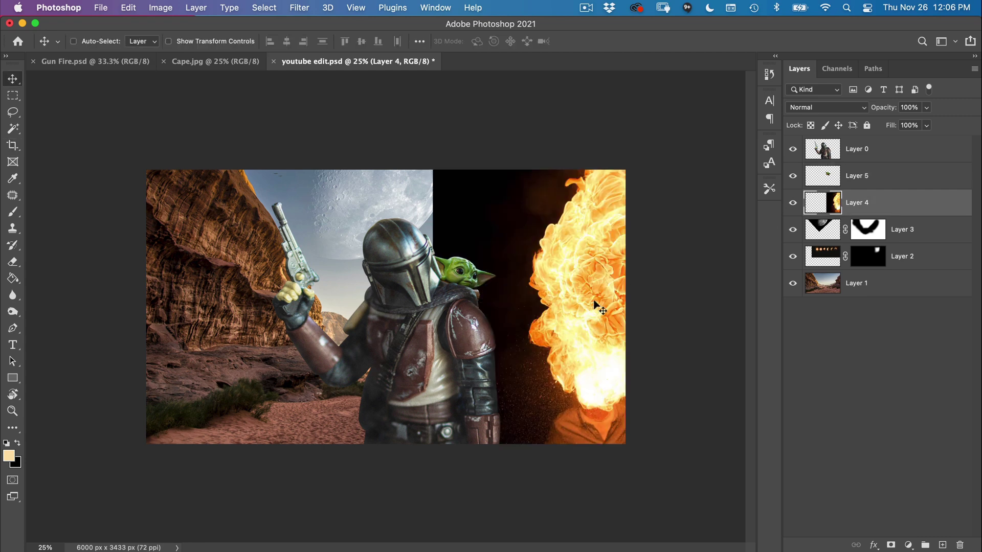
{"action": "left_click_drag", "start_coordinate": [592, 307], "coordinate": [605, 334]}
{"action": "key", "text": "super+t"}
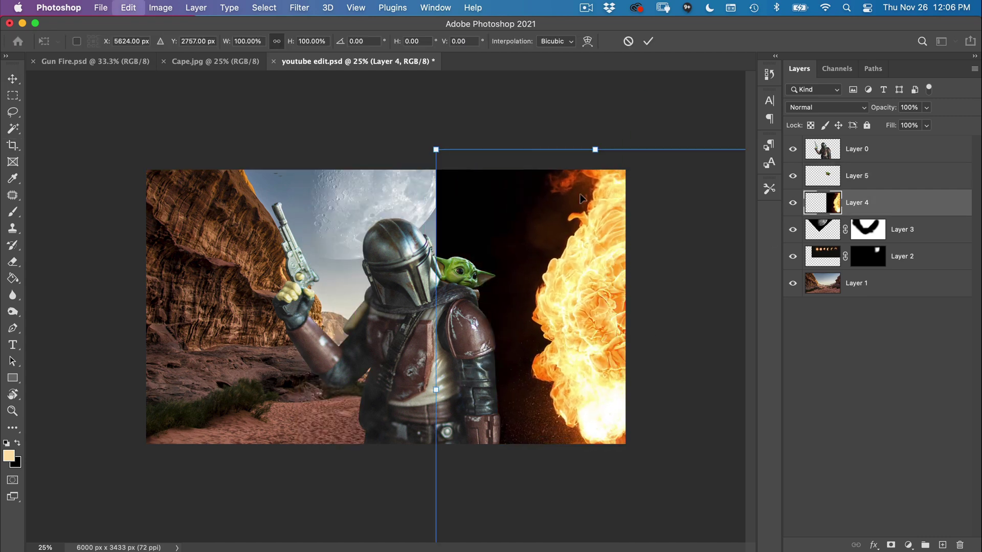
{"action": "left_click_drag", "start_coordinate": [454, 109], "coordinate": [669, 201]}
{"action": "left_click_drag", "start_coordinate": [657, 338], "coordinate": [628, 410]}
{"action": "key", "text": "Return"}
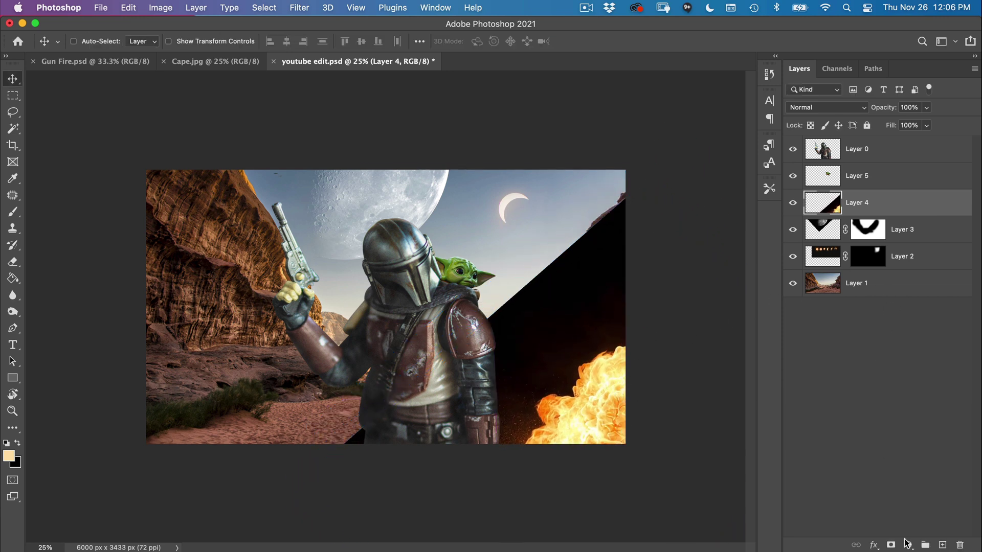
Step: Add a layer mask to the fire layer and paint black with a 700-pixel brush along its diagonal dark edge
{"action": "left_click", "coordinate": [891, 546]}
{"action": "key", "text": "b"}
{"action": "key", "text": "d"}
{"action": "mouse_move", "coordinate": [603, 219]}
{"action": "left_mouse_down"}
{"action": "mouse_move", "coordinate": [511, 307]}
{"action": "mouse_move", "coordinate": [588, 230]}
{"action": "mouse_move", "coordinate": [623, 227]}
{"action": "mouse_move", "coordinate": [358, 432]}
{"action": "left_mouse_up"}
{"action": "mouse_move", "coordinate": [483, 327]}
{"action": "left_mouse_down"}
{"action": "mouse_move", "coordinate": [603, 278]}
{"action": "mouse_move", "coordinate": [527, 353]}
{"action": "mouse_move", "coordinate": [712, 330]}
{"action": "left_mouse_up"}
Step: Examine the sparks between the flames and the Mandalorian's forearm at 100% magnification
{"action": "key", "text": "super+equal"}
{"action": "key", "text": "super+equal"}
{"action": "key", "text": "super+equal"}
{"action": "key", "text": "super+equal"}
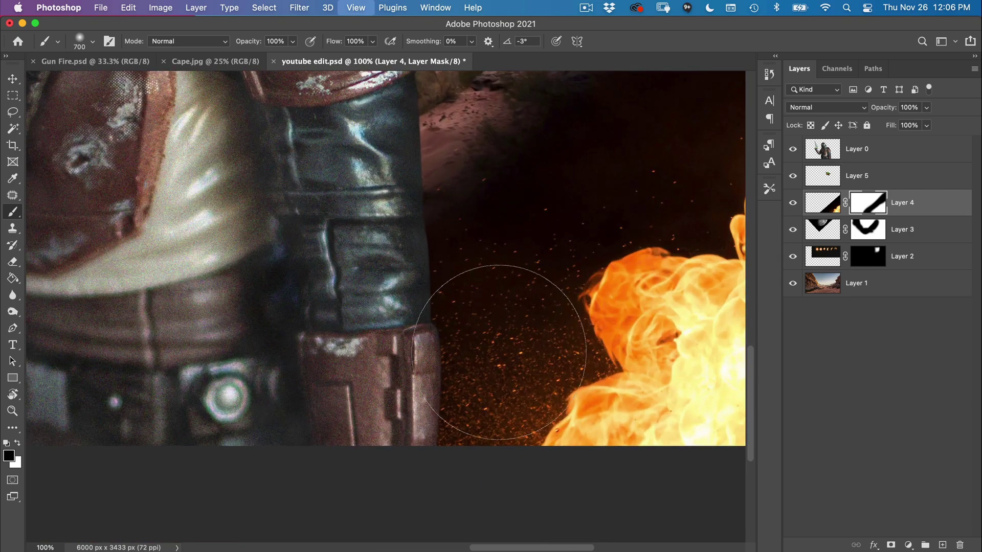
{"action": "key", "text": "super+minus"}
{"action": "key", "text": "super+minus"}
{"action": "key", "text": "super+minus"}
{"action": "key", "text": "super+minus"}
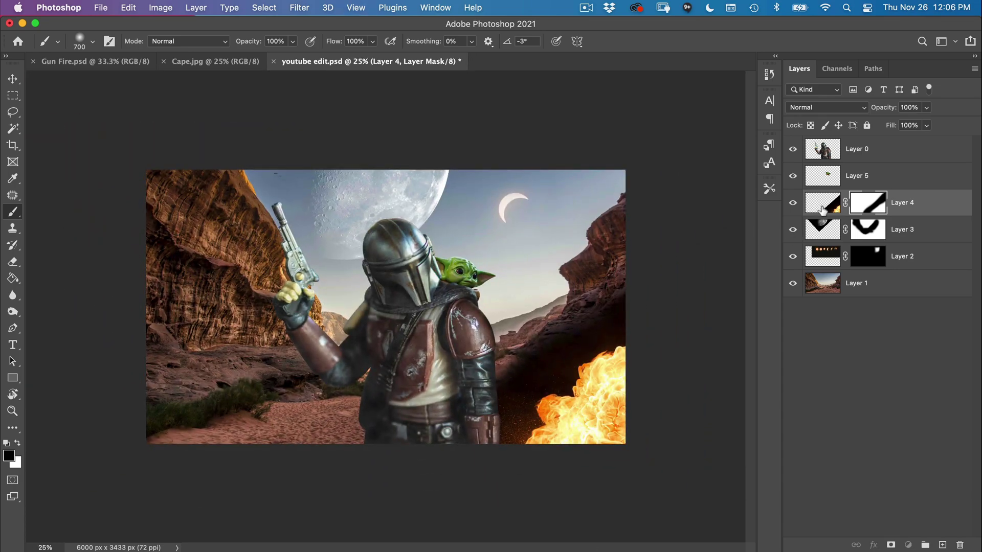
Step: Set the fire layer's blend mode to Screen
{"action": "left_click", "coordinate": [826, 207]}
{"action": "left_click", "coordinate": [832, 107]}
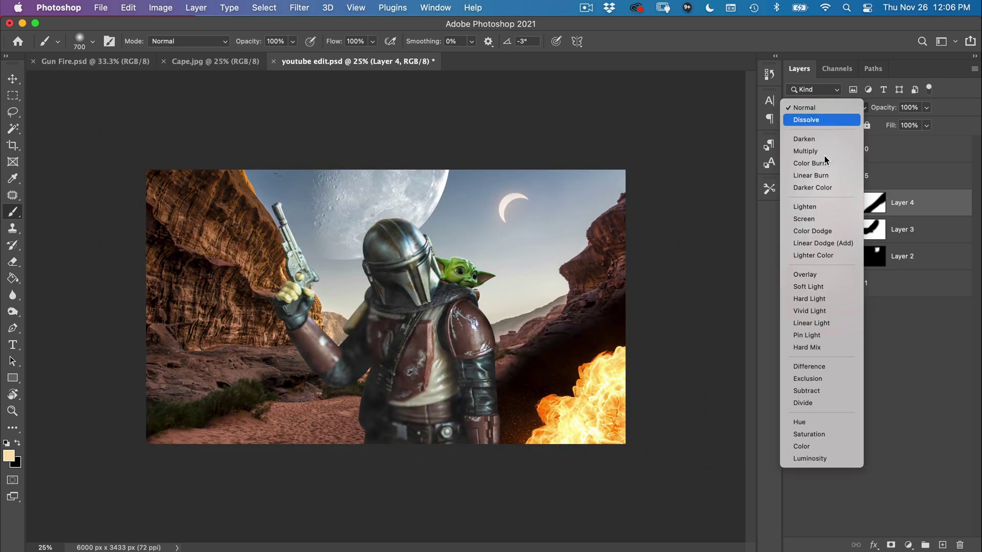
{"action": "left_click", "coordinate": [812, 220]}
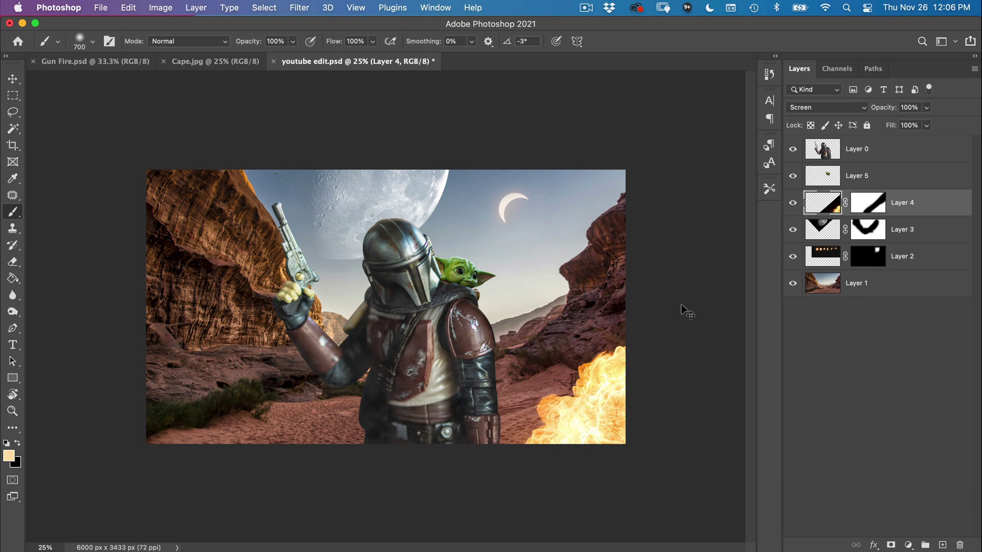
{"action": "key", "text": "v"}
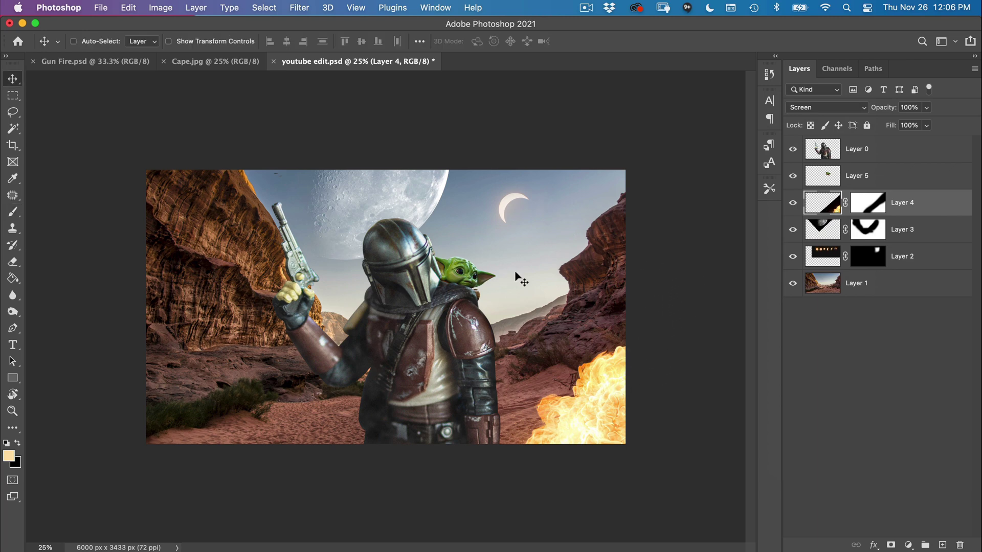
Step: Open the Cape.jpg document and convert its Background into an editable layer named Layer 0
{"action": "left_click", "coordinate": [191, 63]}
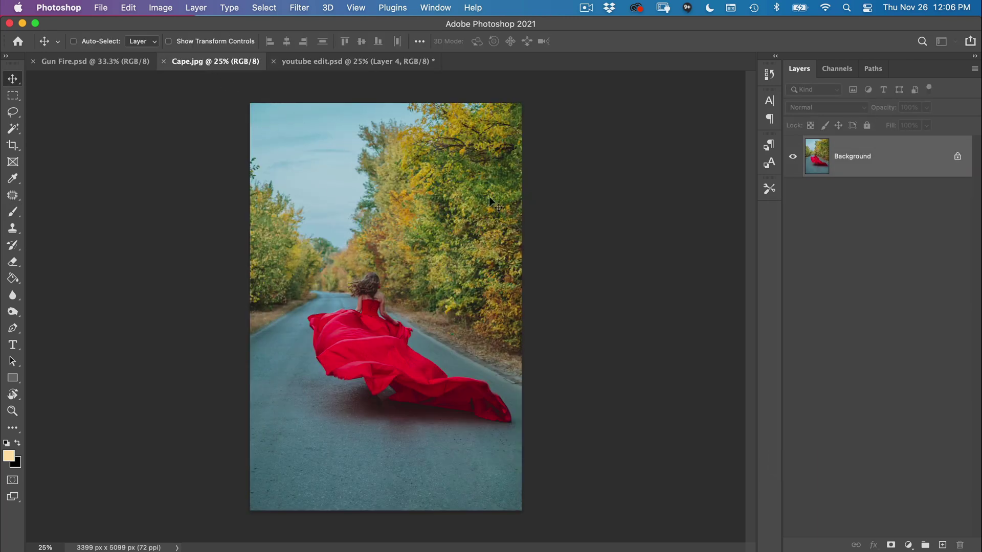
{"action": "double_click", "coordinate": [822, 172]}
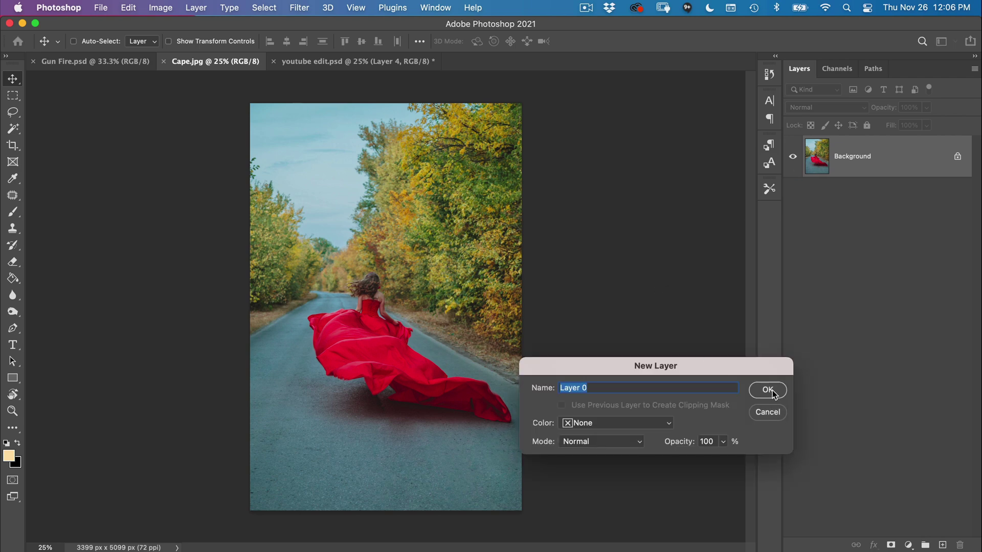
{"action": "left_click", "coordinate": [772, 391]}
Step: Trace the red dress's upper edge with the Pen tool, from beside the woman's left arm toward the billowing corner
{"action": "scroll", "coordinate": [636, 315], "scroll_direction": "up", "scroll_amount": 5}
{"action": "left_click_drag", "start_coordinate": [311, 306], "coordinate": [459, 266]}
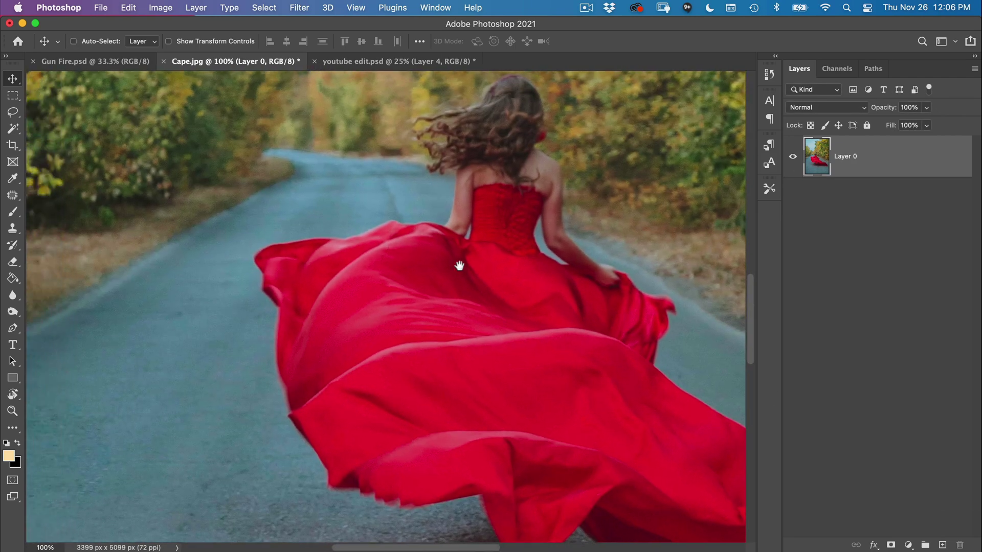
{"action": "scroll", "coordinate": [483, 235], "scroll_direction": "up", "scroll_amount": 2}
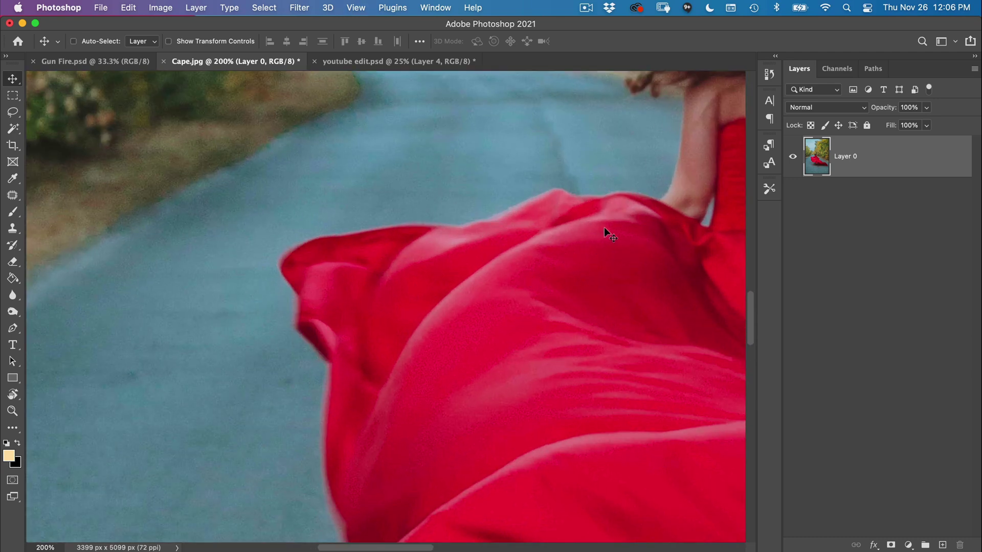
{"action": "key", "text": "p"}
{"action": "left_click", "coordinate": [700, 225]}
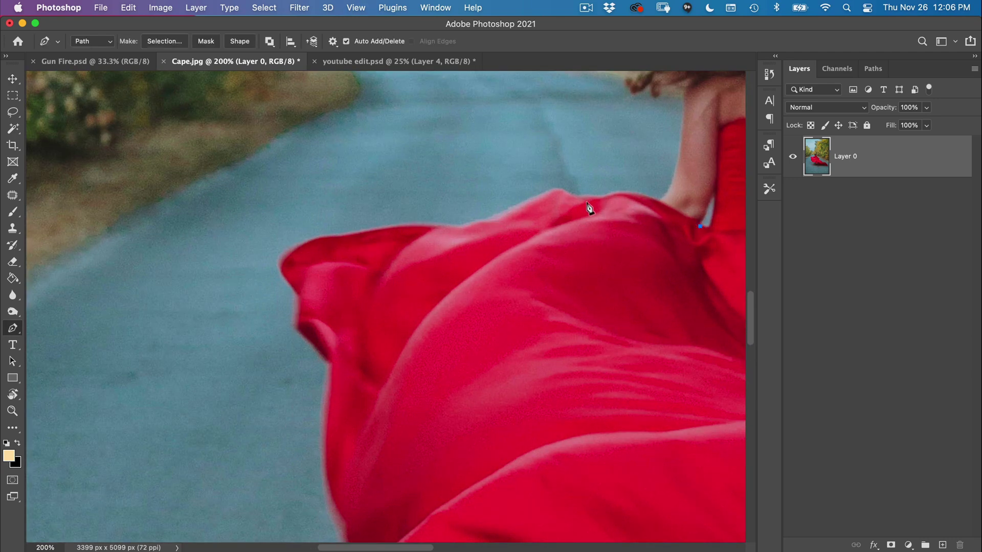
{"action": "left_click_drag", "start_coordinate": [593, 202], "coordinate": [573, 202]}
{"action": "left_click", "coordinate": [566, 196]}
{"action": "left_click_drag", "start_coordinate": [496, 218], "coordinate": [495, 218]}
{"action": "left_click", "coordinate": [487, 221]}
{"action": "left_click", "coordinate": [461, 229]}
{"action": "left_click", "coordinate": [441, 228]}
Step: Continue the pen path around the dress's billowing corner and down its outer edge to the lower fold
{"action": "scroll", "coordinate": [367, 266], "scroll_direction": "down", "scroll_amount": 3}
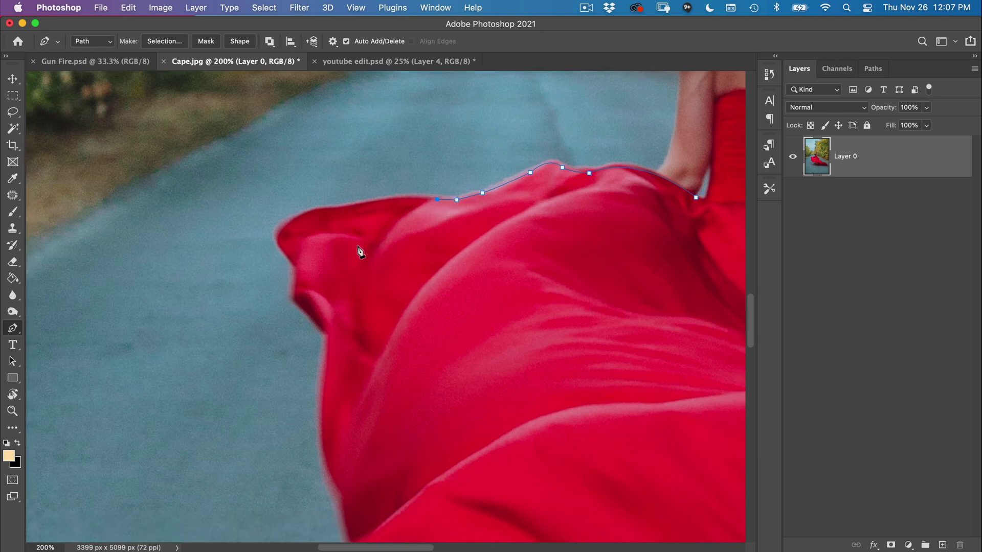
{"action": "left_click", "coordinate": [321, 213]}
{"action": "left_click_drag", "start_coordinate": [285, 232], "coordinate": [304, 273]}
{"action": "left_click", "coordinate": [328, 335]}
{"action": "scroll", "coordinate": [348, 314], "scroll_direction": "down", "scroll_amount": 5}
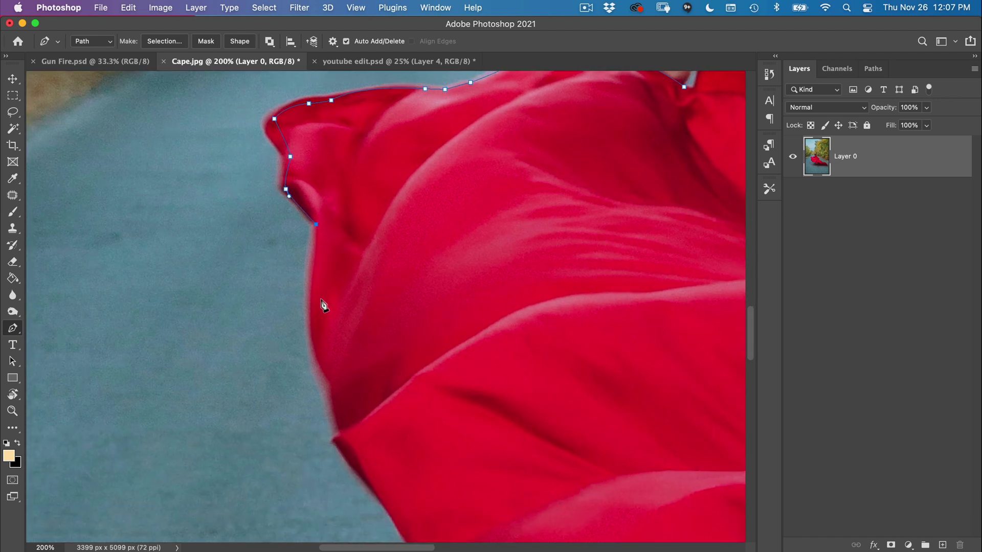
{"action": "left_click_drag", "start_coordinate": [317, 224], "coordinate": [314, 233]}
{"action": "left_click_drag", "start_coordinate": [331, 381], "coordinate": [334, 384]}
{"action": "left_click_drag", "start_coordinate": [344, 432], "coordinate": [351, 439]}
{"action": "key", "text": "cmd+z"}
Step: Close the path across the red fabric and convert it into a new anti-aliased selection with a 2-pixel feather
{"action": "scroll", "coordinate": [461, 307], "scroll_direction": "up", "scroll_amount": 5}
{"action": "scroll", "coordinate": [461, 307], "scroll_direction": "left", "scroll_amount": 3}
{"action": "left_click_drag", "start_coordinate": [430, 392], "coordinate": [434, 388]}
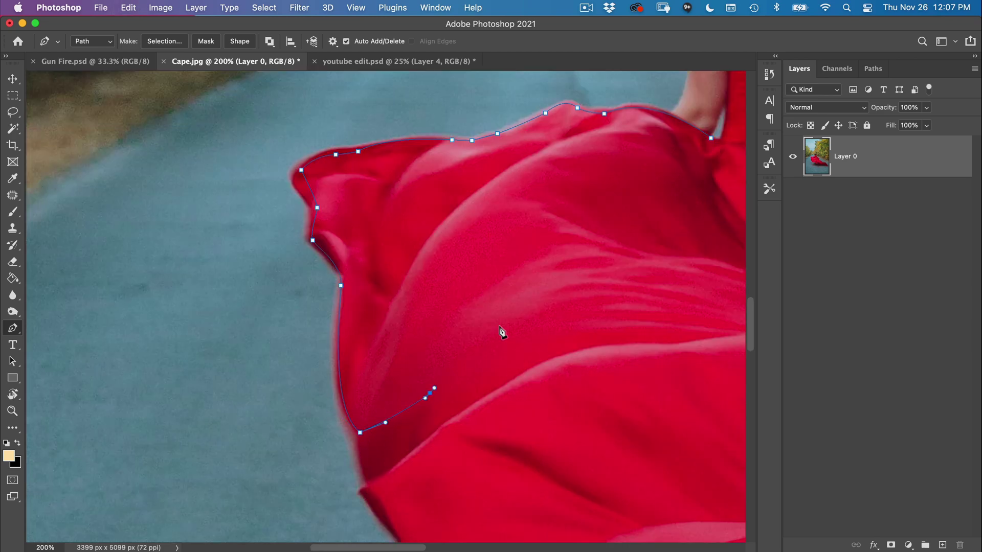
{"action": "right_click", "coordinate": [532, 184]}
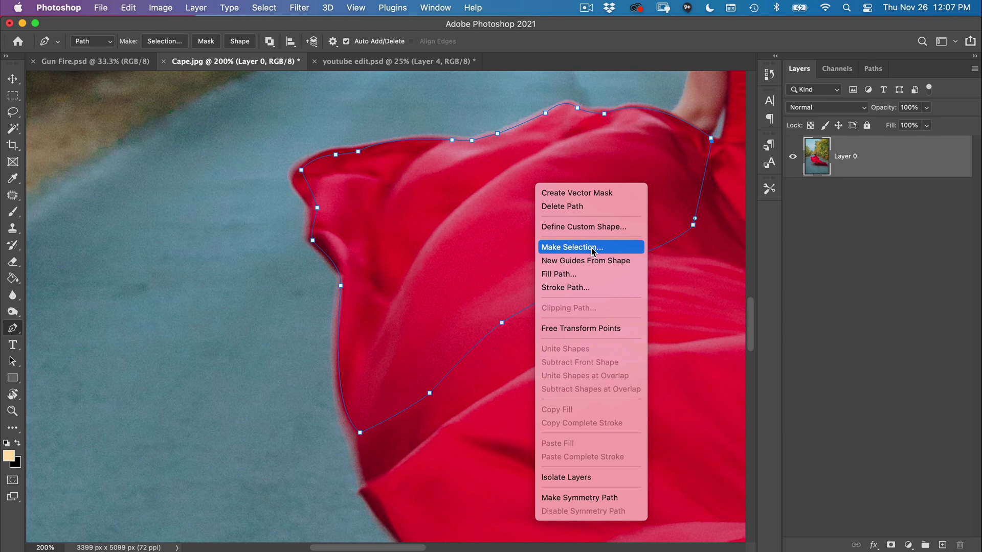
{"action": "left_click", "coordinate": [563, 248]}
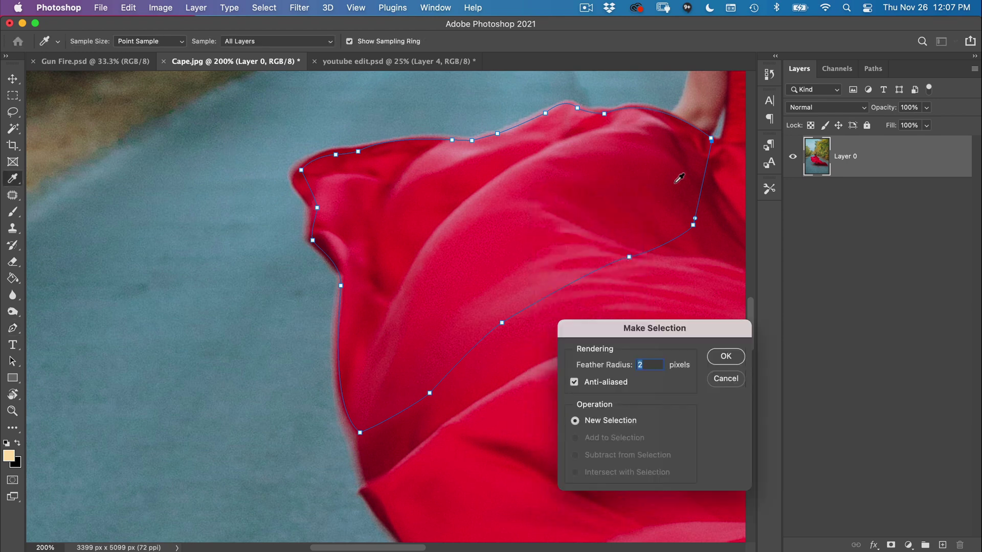
{"action": "left_click", "coordinate": [725, 356]}
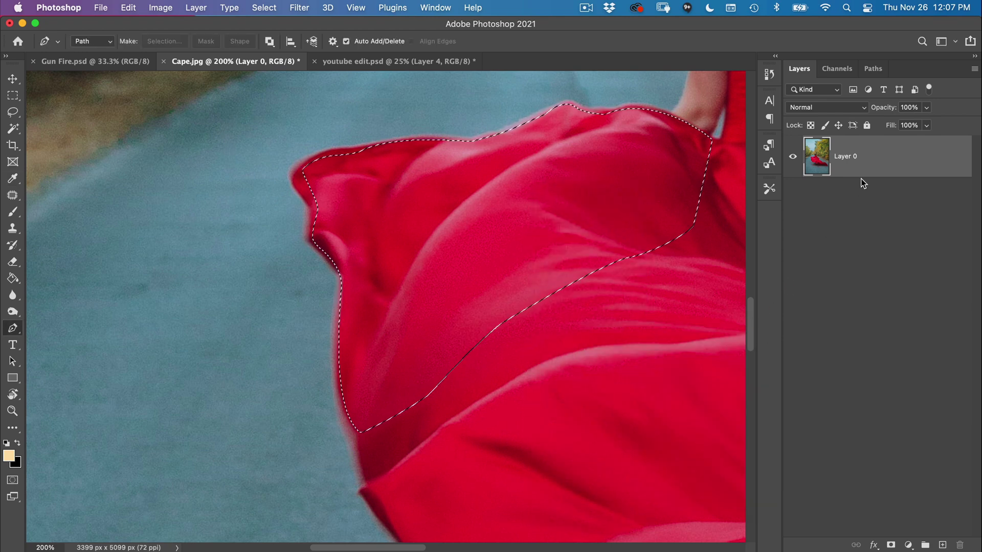
Step: Invert the selection, delete everything outside the cut-out fabric piece, and deselect
{"action": "key", "text": "super+shift+i"}
{"action": "key", "text": "Delete"}
{"action": "key", "text": "super+d"}
Step: Move the red fabric cutout into youtube edit.psd and place it behind the Mandalorian's raised arm
{"action": "key", "text": "super+minus"}
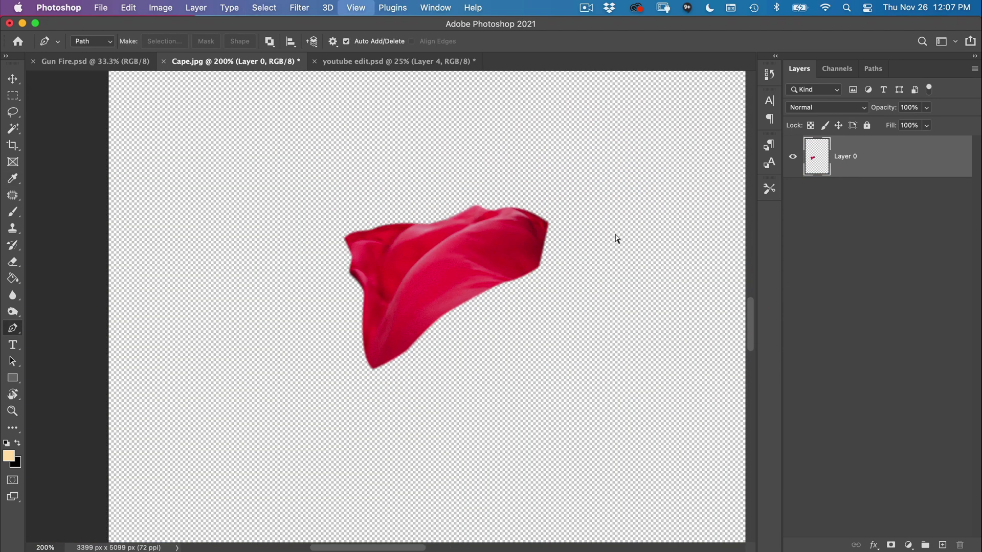
{"action": "key", "text": "super+minus"}
{"action": "key", "text": "super+plus"}
{"action": "key", "text": "v"}
{"action": "left_click_drag", "start_coordinate": [448, 219], "coordinate": [408, 62]}
{"action": "left_click_drag", "start_coordinate": [391, 322], "coordinate": [337, 333]}
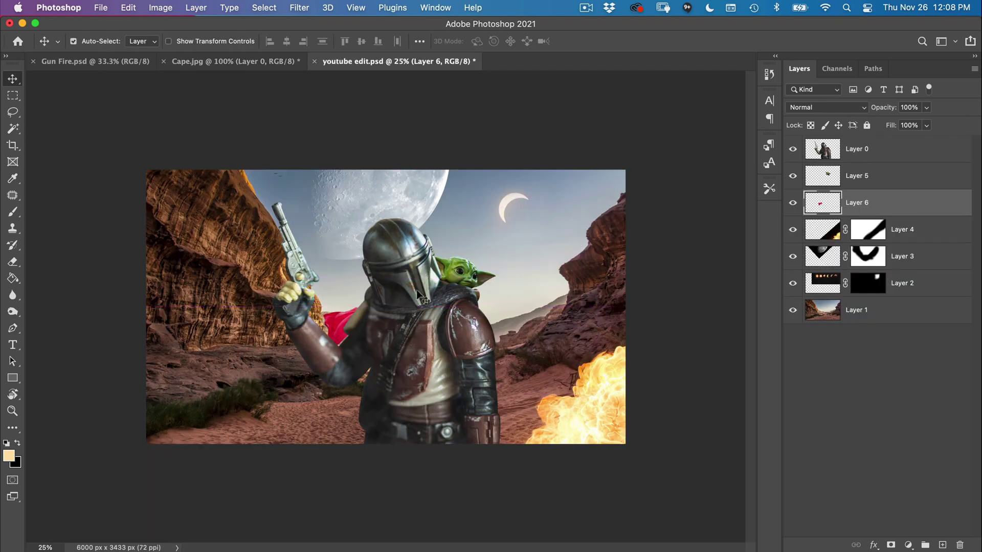
Step: Scale the cape to 342.90%, rotate it 37.83°, and position it so it billows from behind the Mandalorian's shoulder
{"action": "key", "text": "super+t"}
{"action": "left_click_drag", "start_coordinate": [375, 307], "coordinate": [471, 248]}
{"action": "left_click_drag", "start_coordinate": [440, 329], "coordinate": [371, 339]}
{"action": "left_click_drag", "start_coordinate": [404, 240], "coordinate": [430, 270]}
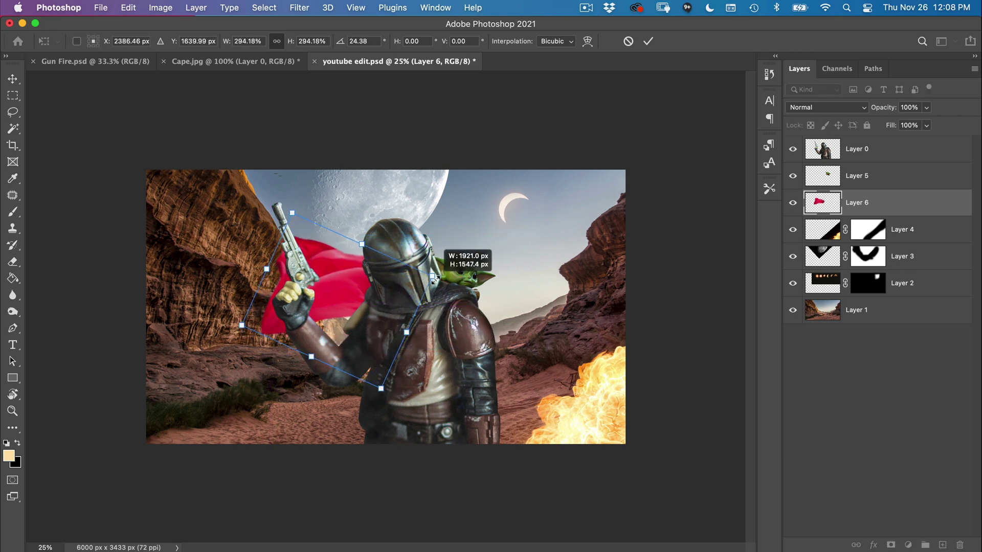
{"action": "left_click_drag", "start_coordinate": [445, 307], "coordinate": [486, 345]}
{"action": "left_click_drag", "start_coordinate": [433, 317], "coordinate": [456, 315]}
{"action": "left_click_drag", "start_coordinate": [400, 328], "coordinate": [382, 325]}
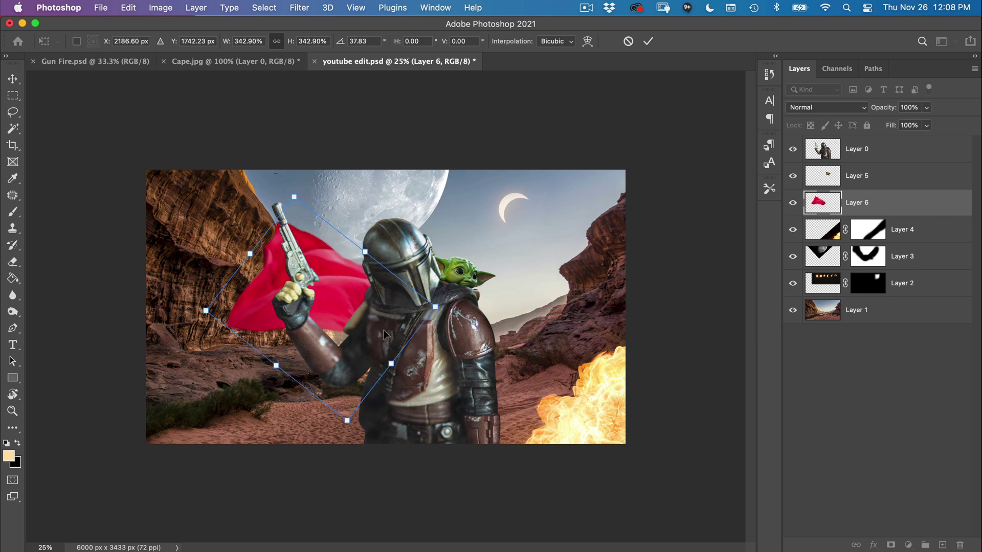
{"action": "key", "text": "Return"}
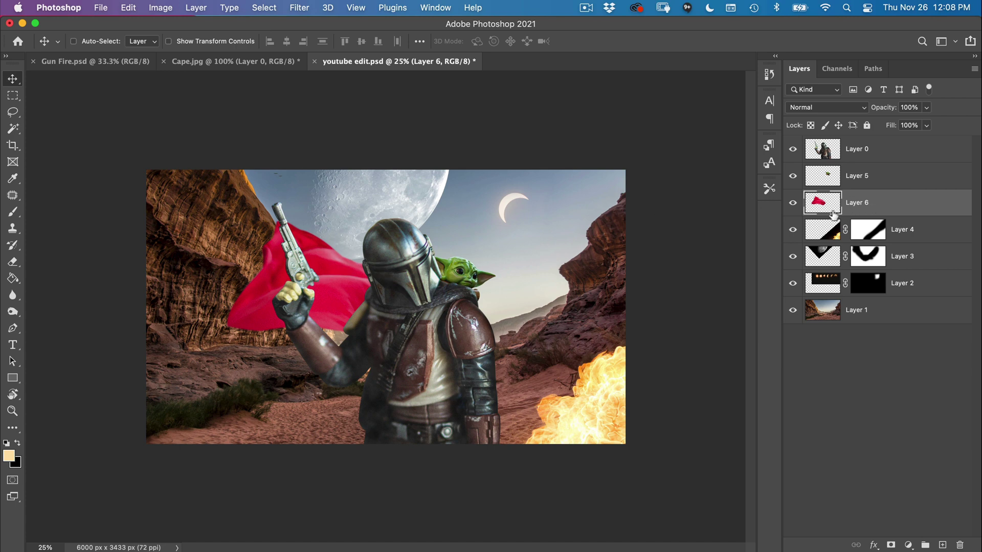
Step: Look over the Cape.jpg cutout and the laser shots in Gun Fire.psd, and return to youtube edit.psd
{"action": "left_click", "coordinate": [220, 63]}
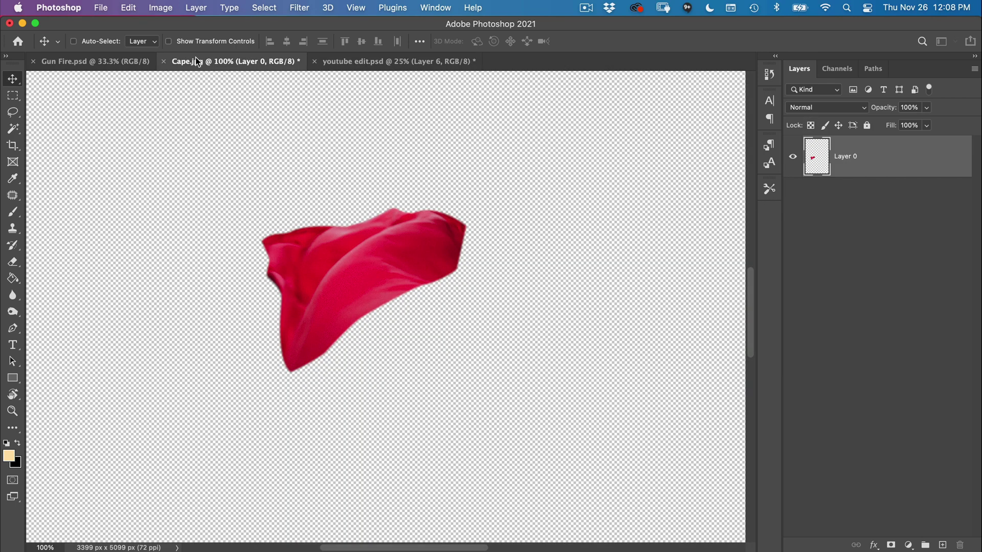
{"action": "left_click", "coordinate": [119, 61]}
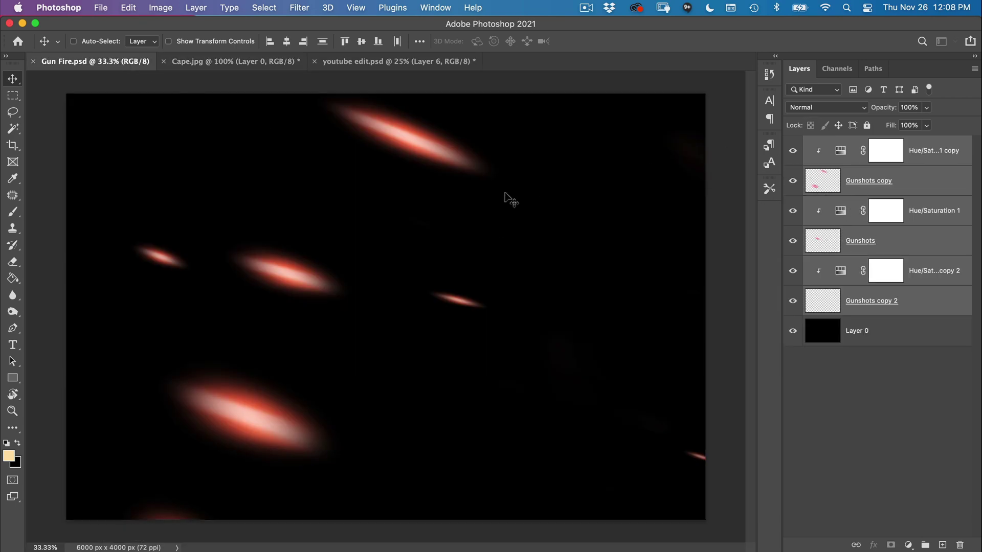
{"action": "left_click", "coordinate": [364, 63]}
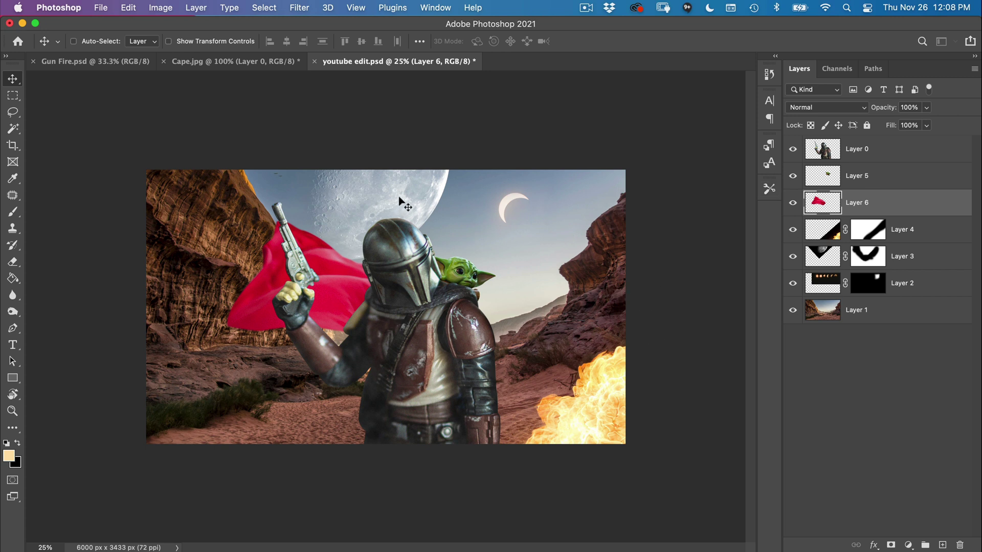
Step: Move the large moon higher and slightly left in the sky above the Mandalorian's helmet
{"action": "left_click_drag", "start_coordinate": [401, 206], "coordinate": [397, 201]}
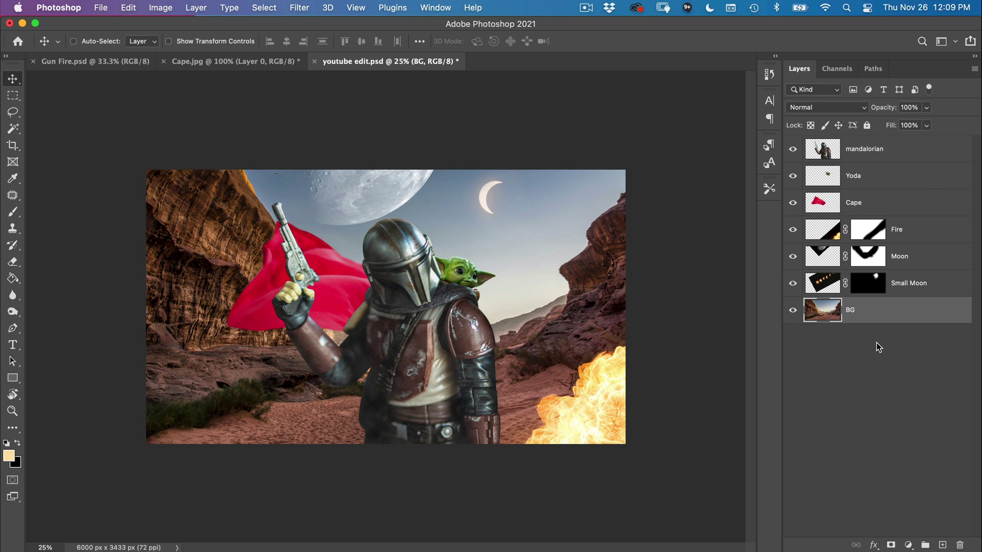
Step: Add a Curves adjustment layer above the BG layer and pull its shadow point down to darken the desert
{"action": "left_click", "coordinate": [909, 544]}
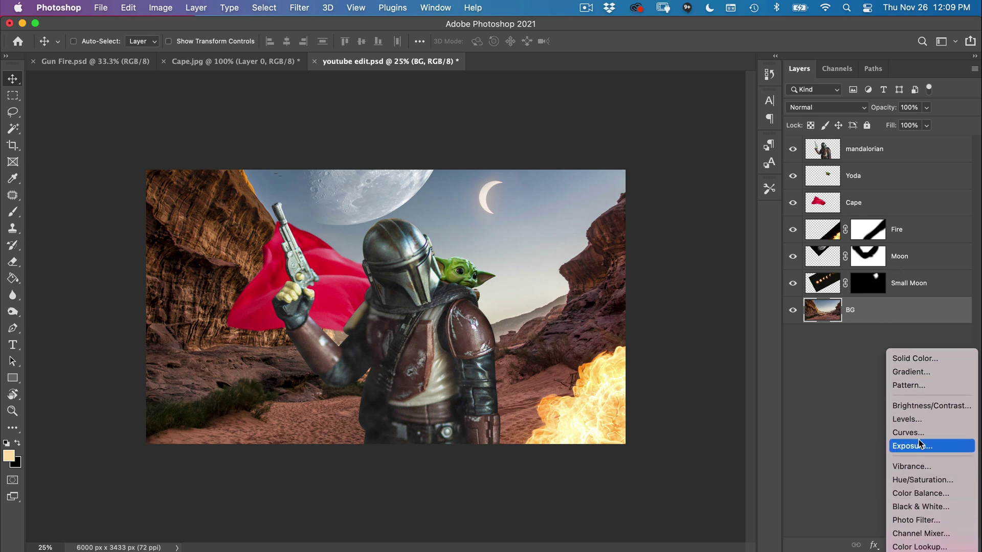
{"action": "left_click", "coordinate": [908, 433]}
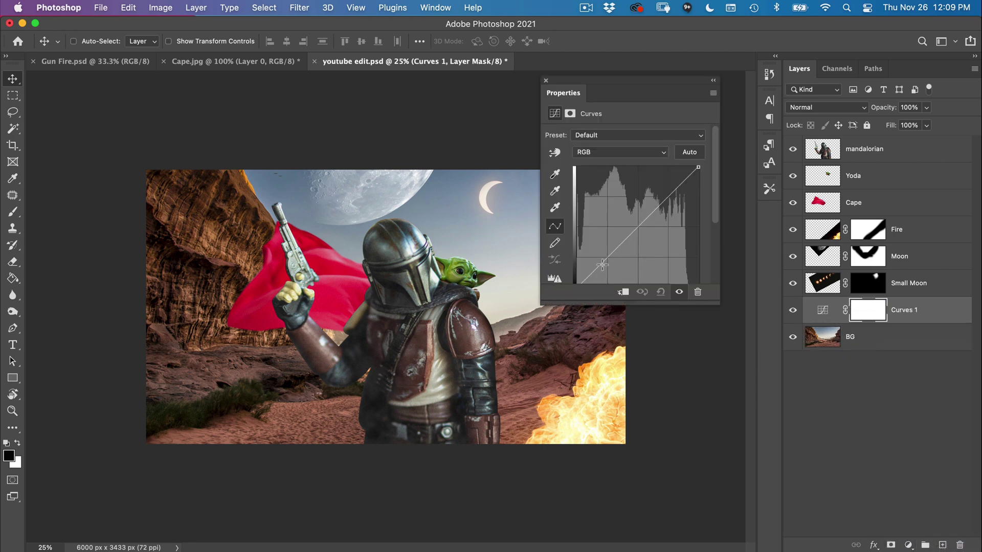
{"action": "left_click_drag", "start_coordinate": [602, 261], "coordinate": [609, 271]}
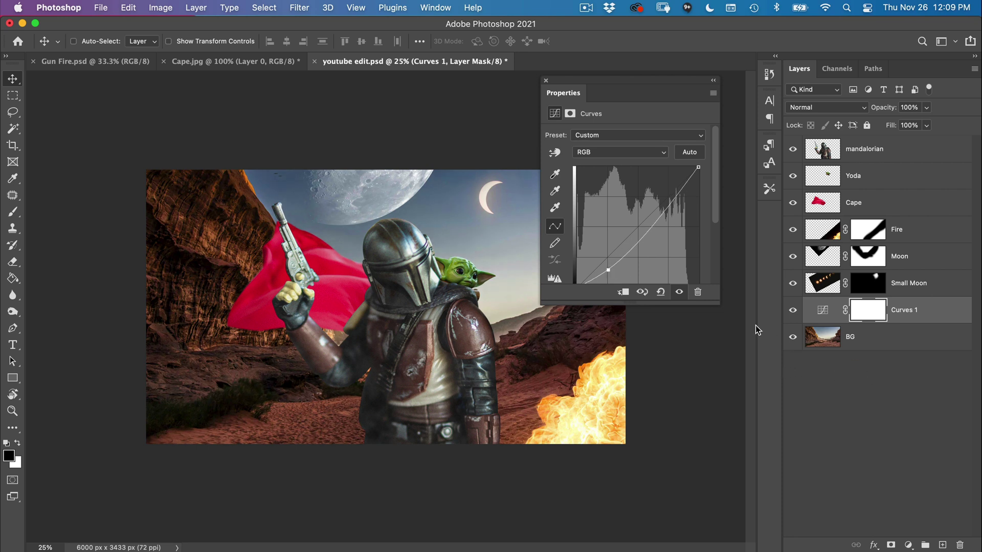
{"action": "left_click", "coordinate": [908, 545]}
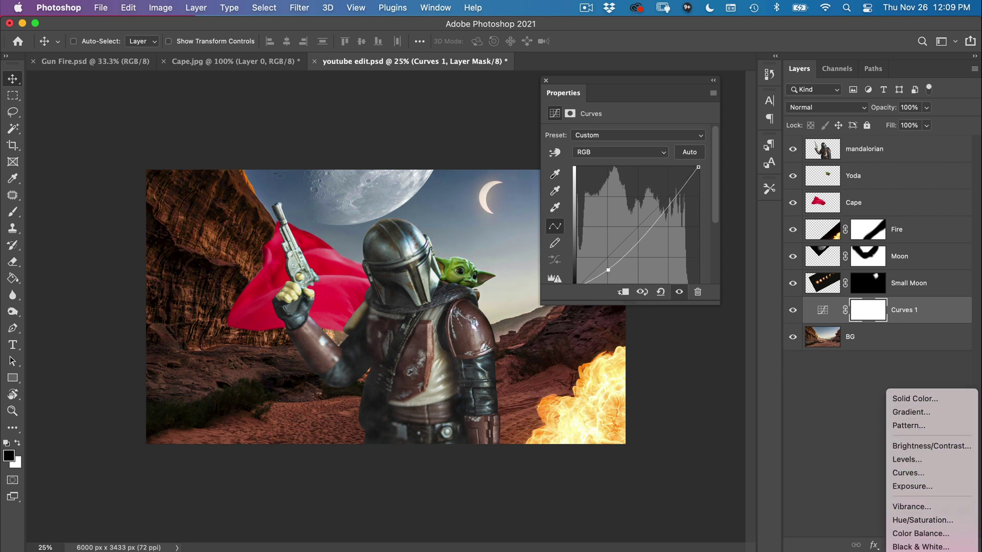
{"action": "left_click", "coordinate": [936, 472]}
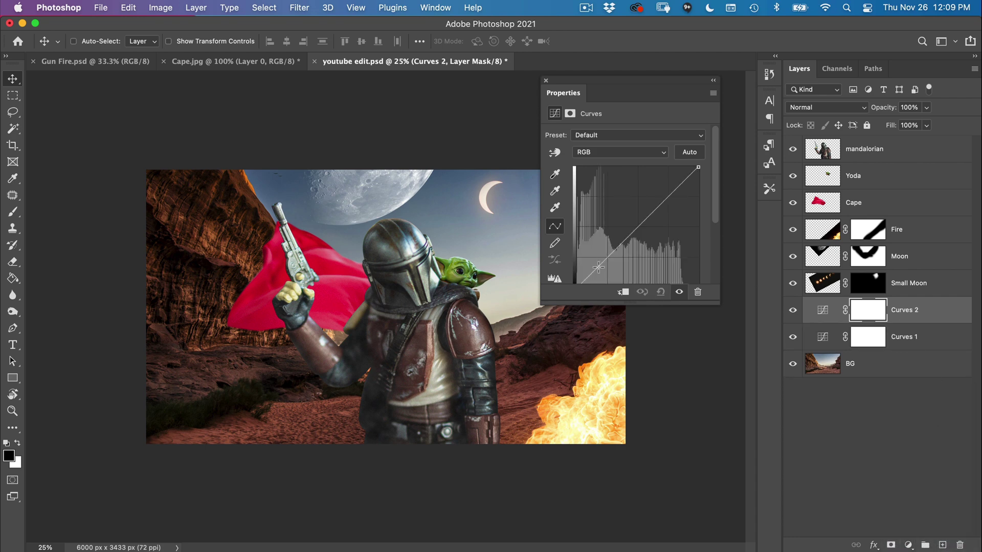
{"action": "key", "text": "super+z"}
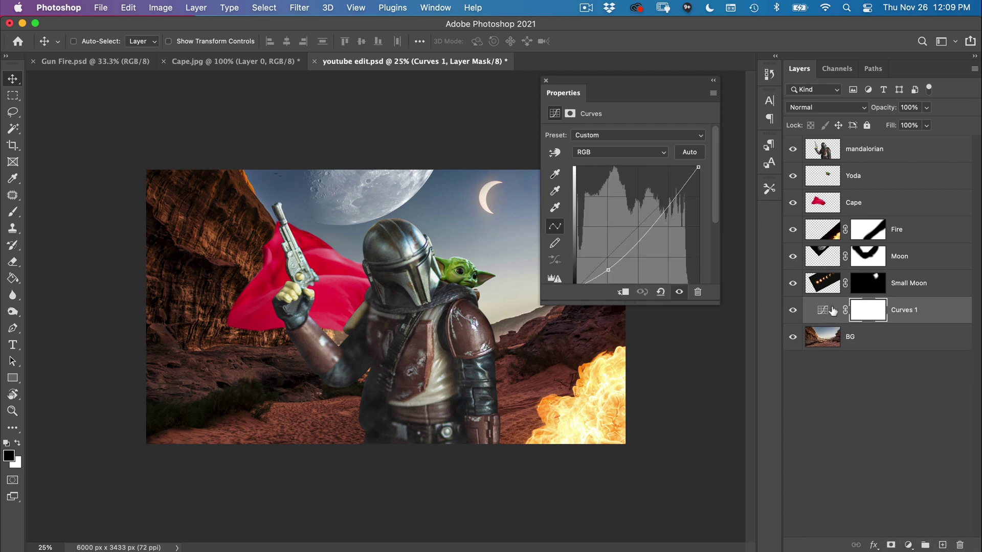
Step: Duplicate the Curves 1 adjustment to darken the background further, compare with the copy hidden, and fine-tune its shadow point
{"action": "left_click_drag", "start_coordinate": [832, 311], "coordinate": [830, 320]}
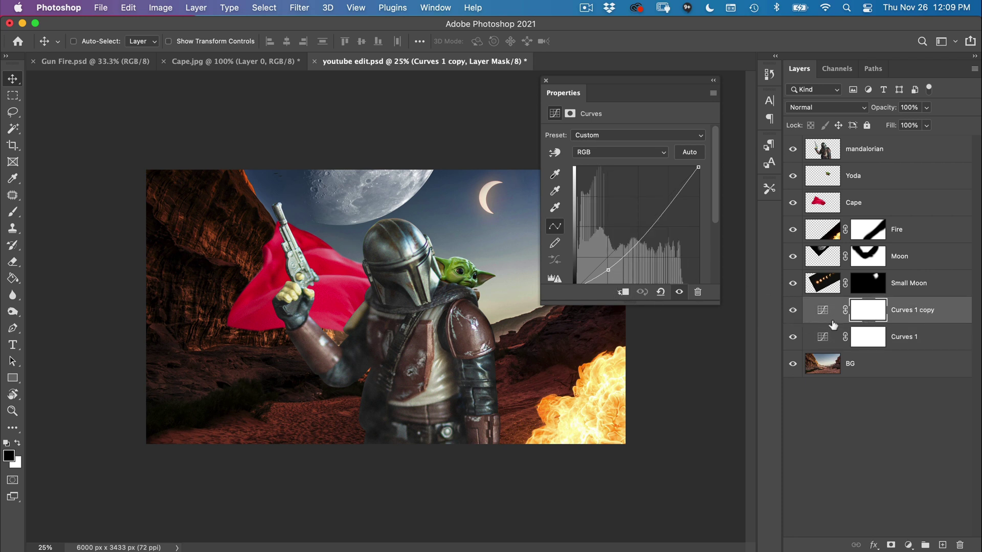
{"action": "left_click", "coordinate": [831, 342]}
{"action": "left_click", "coordinate": [792, 310]}
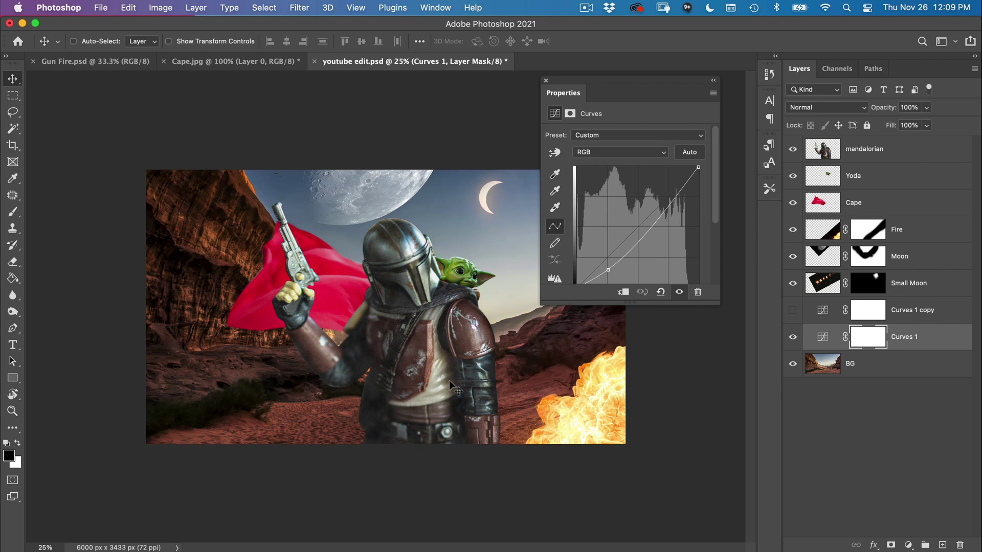
{"action": "left_click", "coordinate": [793, 309]}
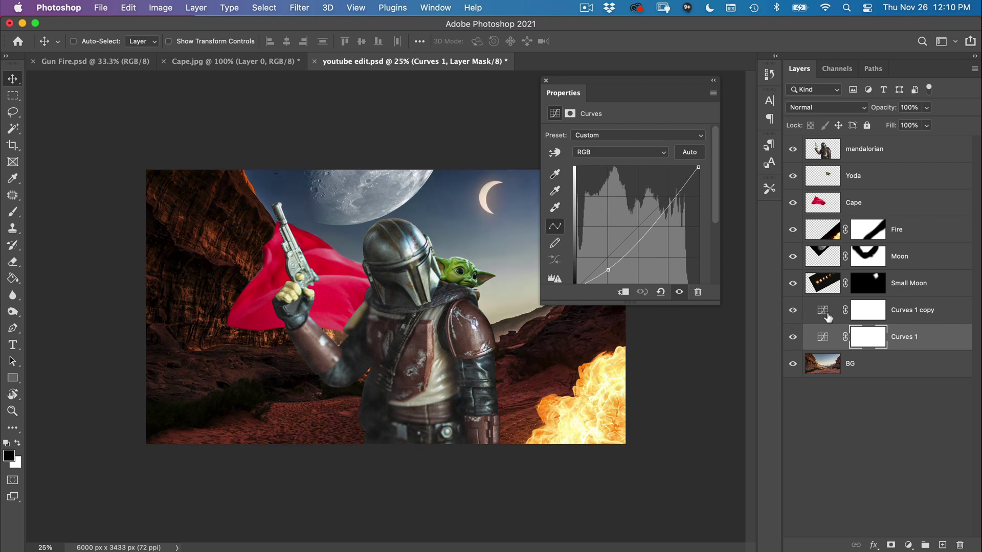
{"action": "left_click", "coordinate": [829, 317]}
{"action": "left_click_drag", "start_coordinate": [608, 271], "coordinate": [608, 269]}
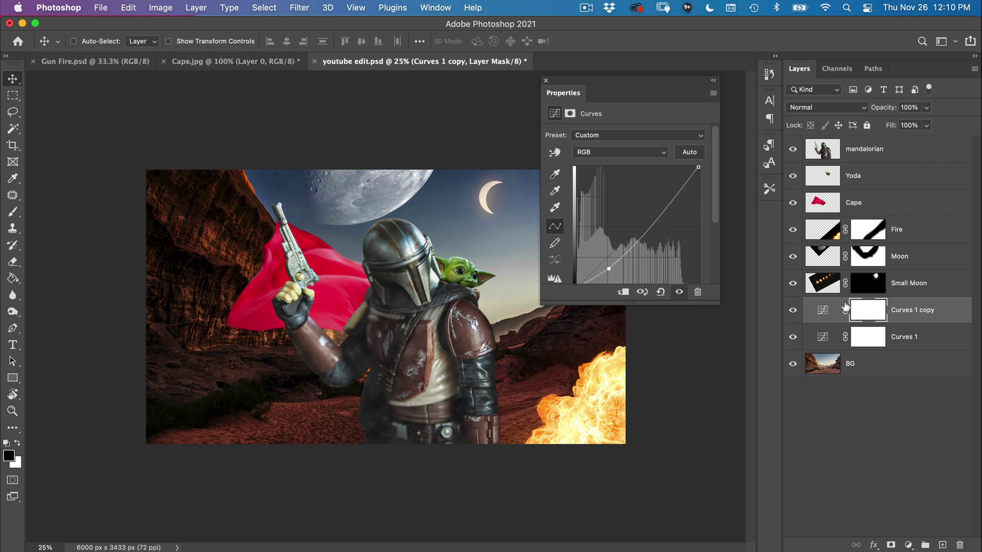
Step: Add a Color Balance adjustment above the curves with midtones set to -82 Cyan/Red and +29 Yellow/Blue
{"action": "left_click", "coordinate": [908, 546]}
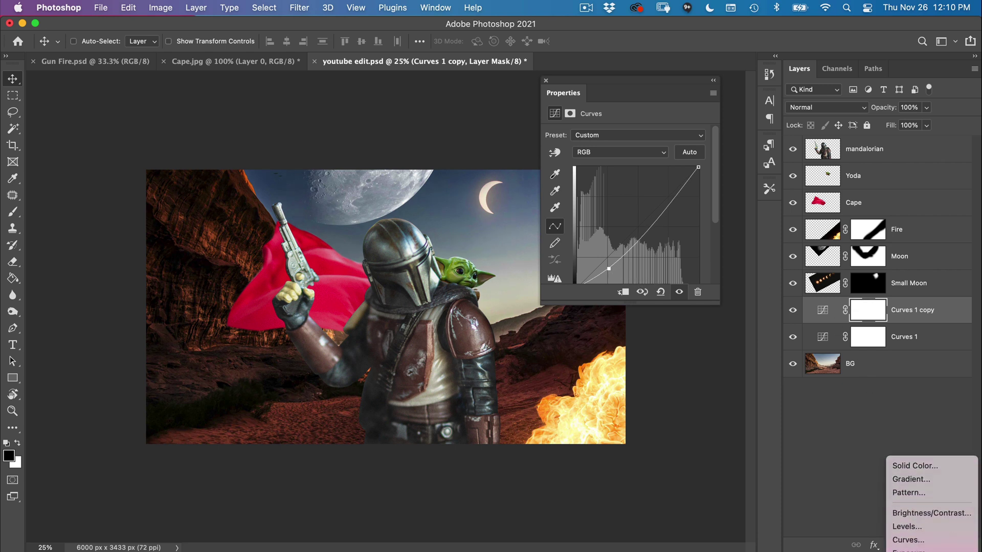
{"action": "left_click", "coordinate": [914, 522]}
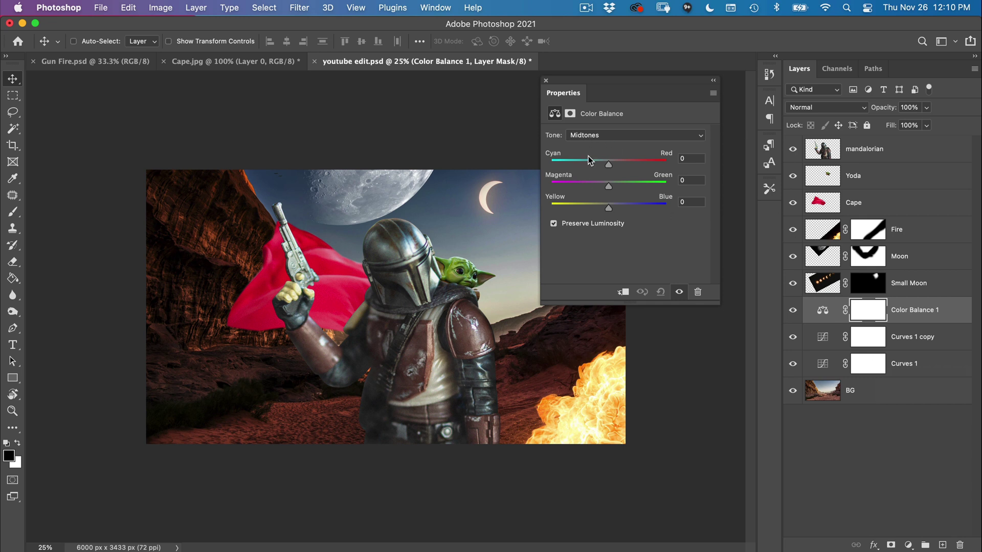
{"action": "left_click_drag", "start_coordinate": [568, 166], "coordinate": [562, 161]}
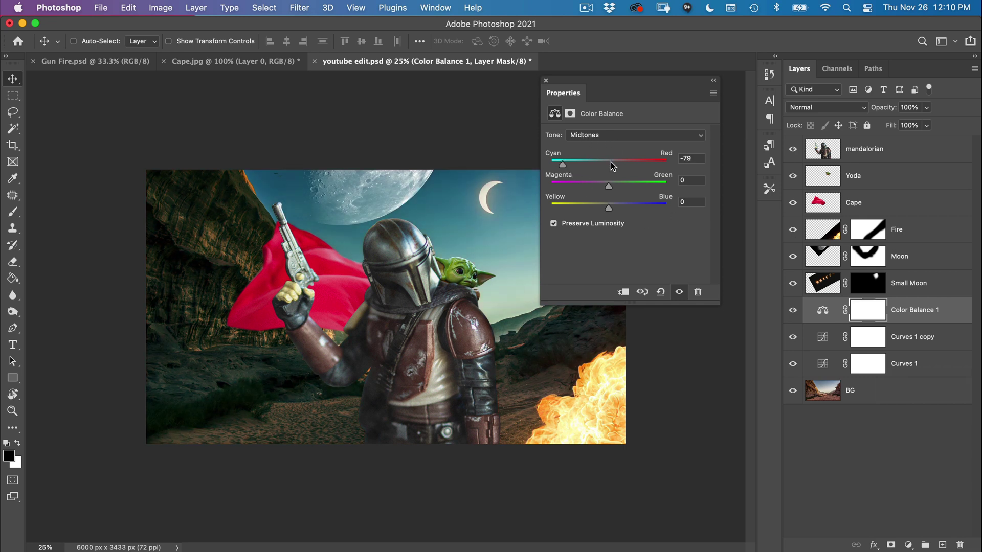
{"action": "left_click_drag", "start_coordinate": [619, 206], "coordinate": [629, 203]}
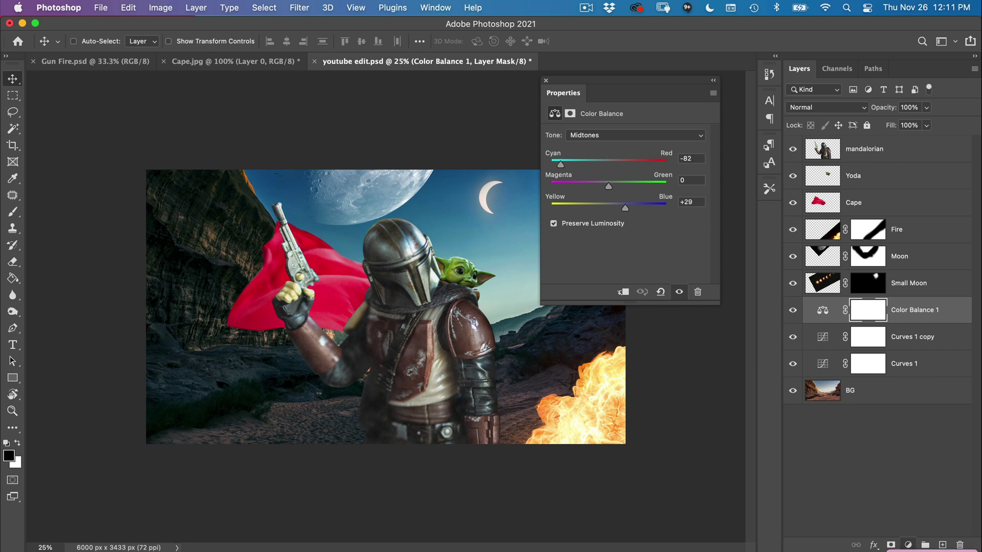
Step: Add a Hue/Saturation adjustment above the color balance with Saturation at -44, and close its properties
{"action": "left_click", "coordinate": [909, 545]}
{"action": "left_click", "coordinate": [922, 507]}
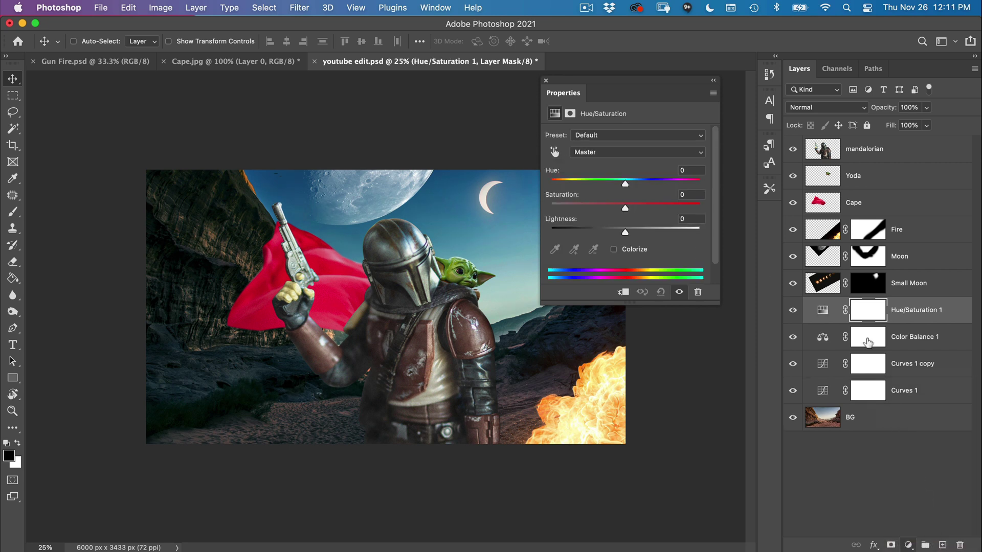
{"action": "left_click_drag", "start_coordinate": [621, 209], "coordinate": [589, 208]}
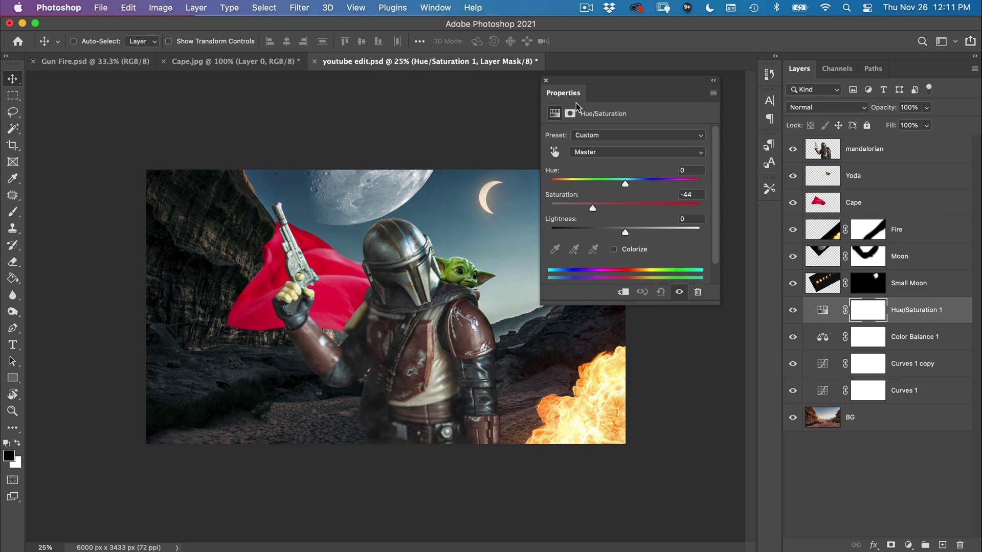
{"action": "left_click", "coordinate": [545, 81]}
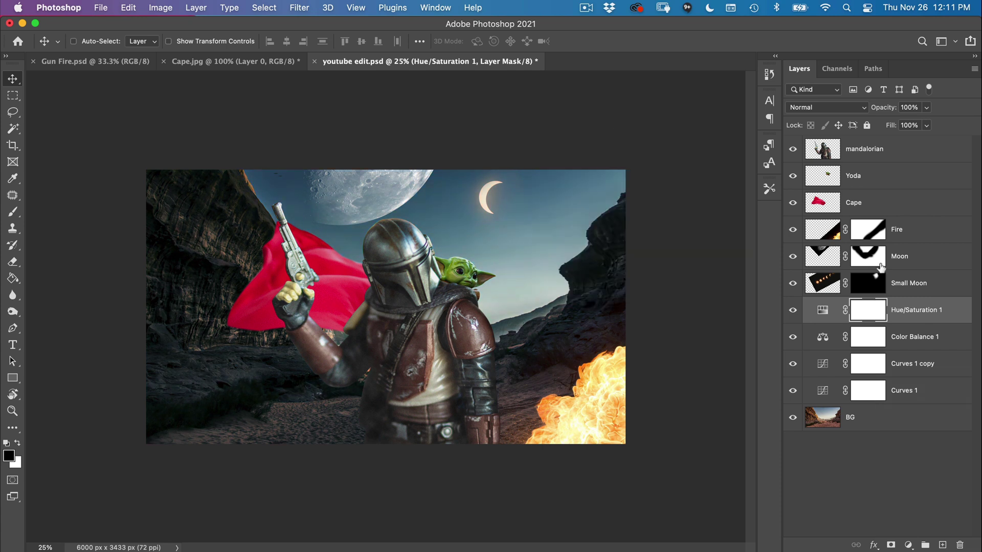
Step: Clip a Hue/Saturation adjustment to the Small Moon layer, lower its Saturation to mute the crescent's orange tint, and close its properties
{"action": "left_click", "coordinate": [824, 285]}
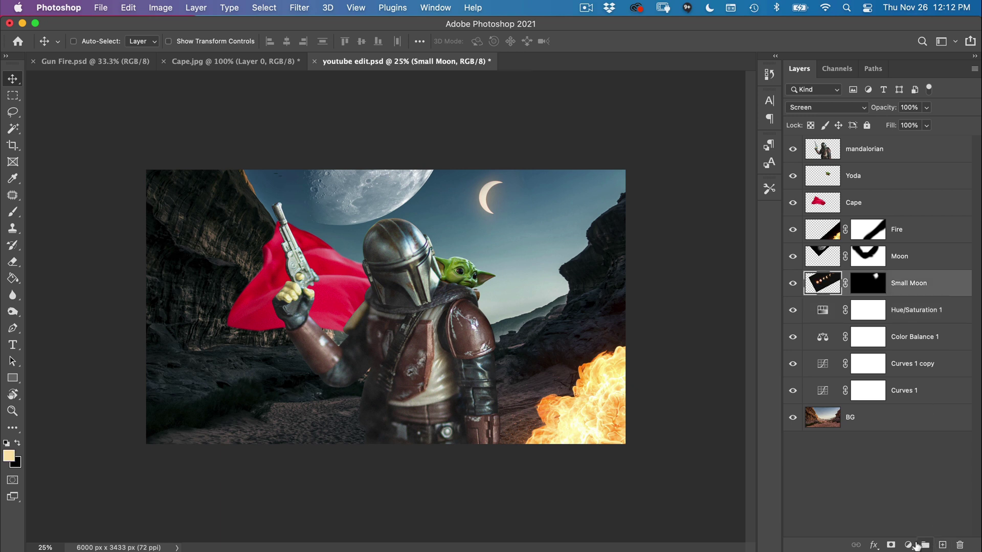
{"action": "left_click", "coordinate": [908, 545]}
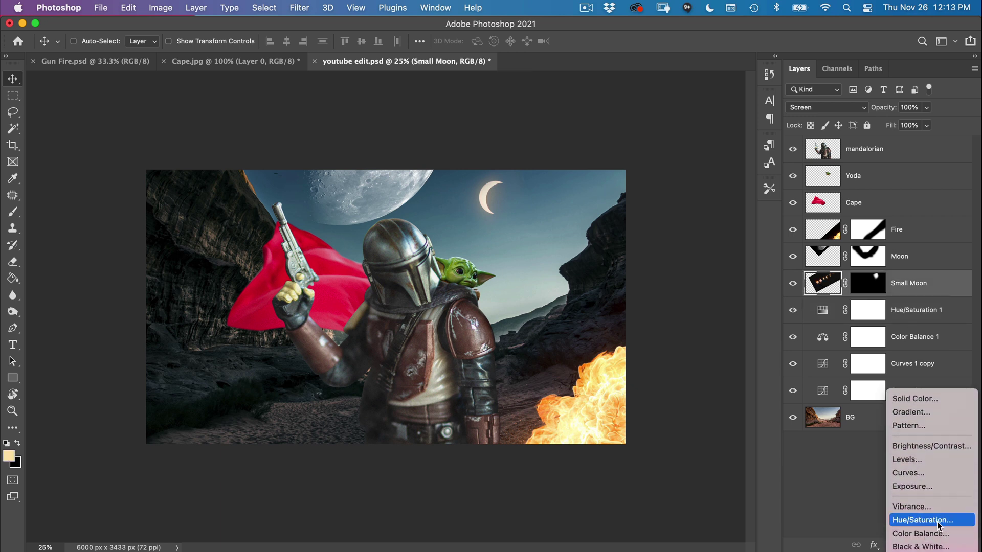
{"action": "left_click", "coordinate": [939, 518]}
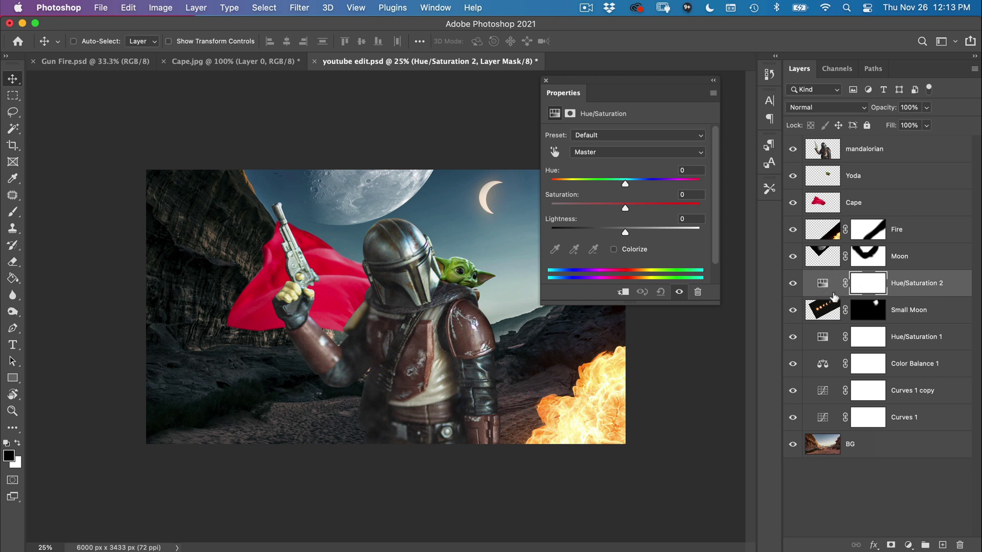
{"action": "left_click", "coordinate": [833, 297], "text": "alt"}
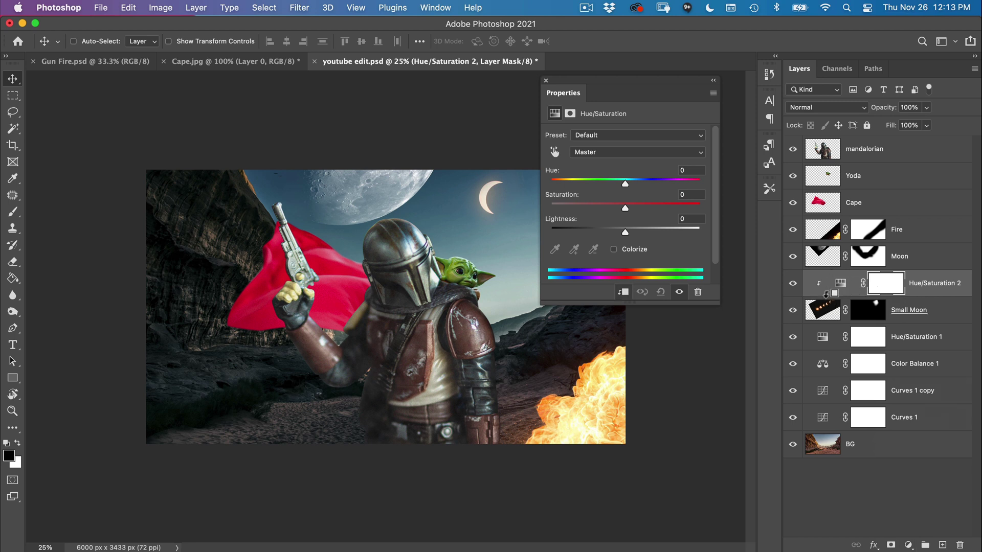
{"action": "left_click_drag", "start_coordinate": [625, 207], "coordinate": [593, 208]}
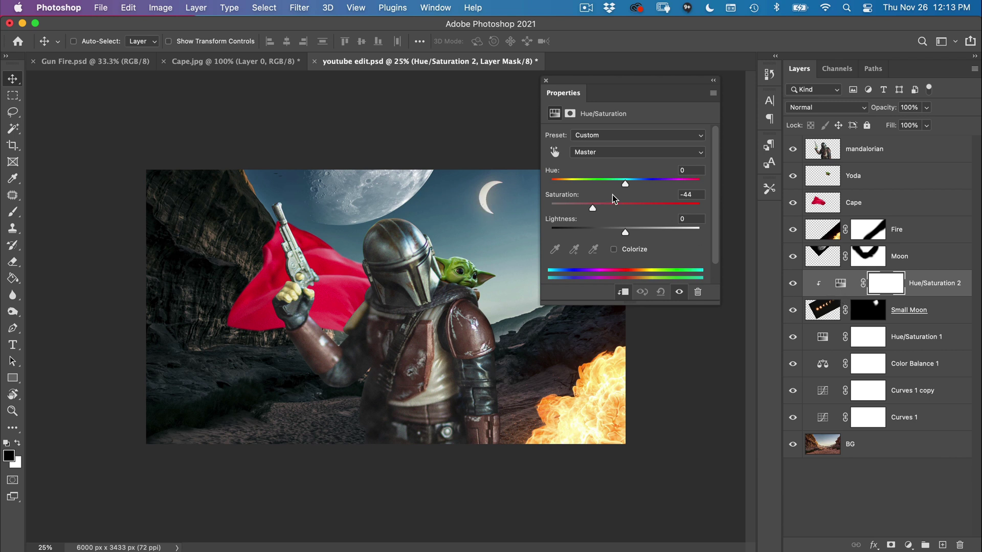
{"action": "mouse_move", "coordinate": [593, 208]}
{"action": "left_mouse_down"}
{"action": "mouse_move", "coordinate": [546, 217]}
{"action": "mouse_move", "coordinate": [585, 211]}
{"action": "left_mouse_up"}
{"action": "left_click", "coordinate": [544, 82]}
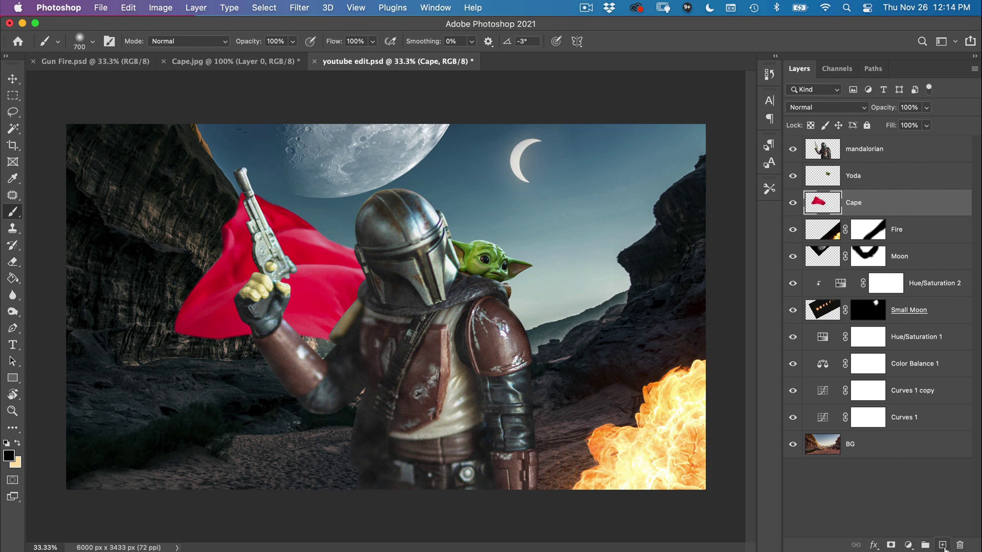
Step: Create a new layer above Cape, clip it to the cape, and name it Black
{"action": "left_click", "coordinate": [943, 545]}
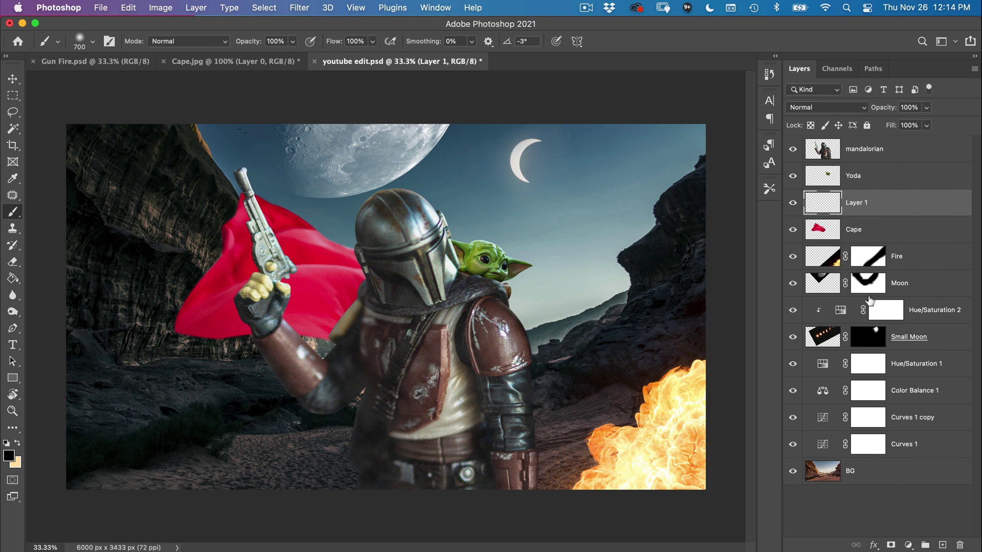
{"action": "left_click", "coordinate": [824, 212], "text": "alt"}
{"action": "double_click", "coordinate": [879, 201]}
{"action": "type", "text": "Black"}
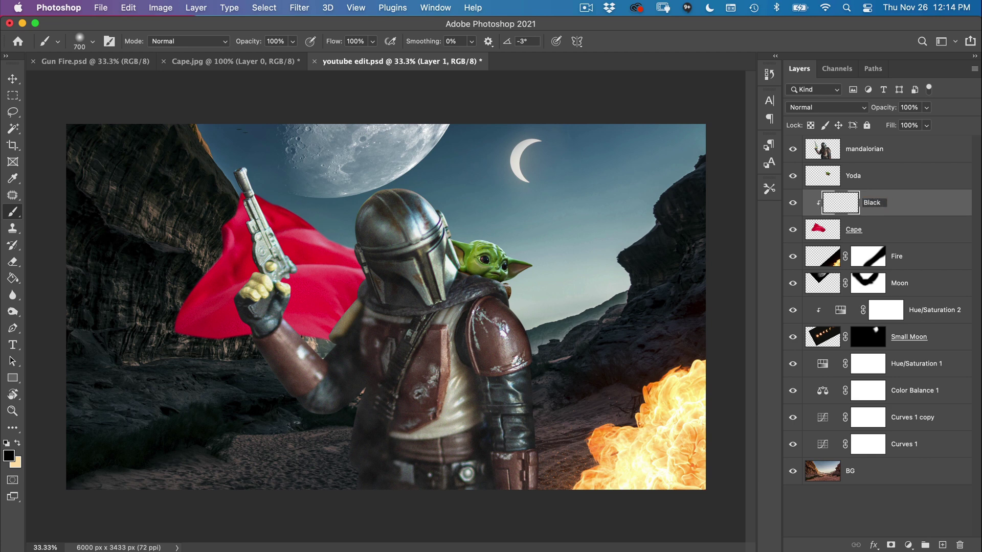
{"action": "key", "text": "Return"}
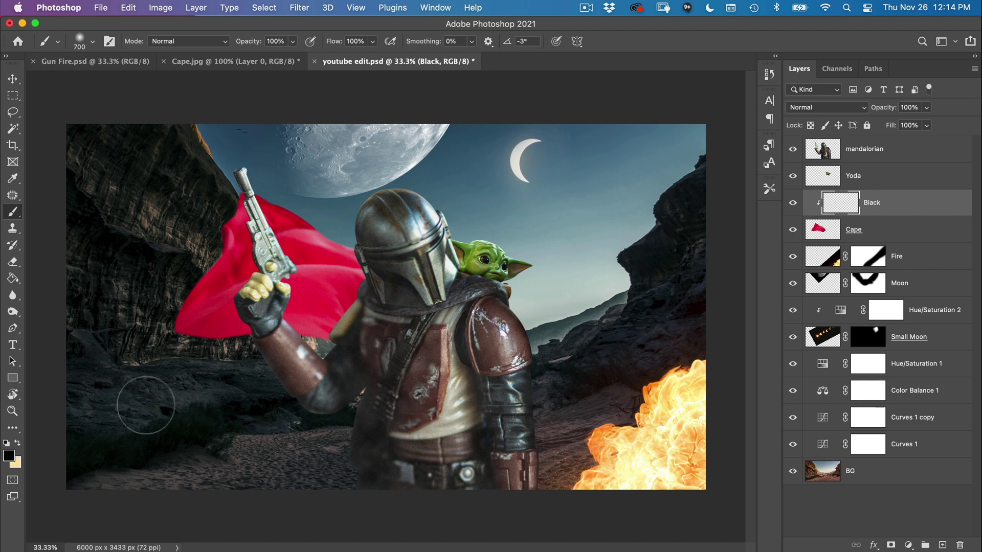
Step: Paint black over the whole cape on the Black layer and set the layer's blend mode to Color
{"action": "mouse_move", "coordinate": [233, 194]}
{"action": "left_mouse_down"}
{"action": "mouse_move", "coordinate": [261, 220]}
{"action": "mouse_move", "coordinate": [307, 231]}
{"action": "mouse_move", "coordinate": [215, 321]}
{"action": "mouse_move", "coordinate": [327, 286]}
{"action": "mouse_move", "coordinate": [338, 317]}
{"action": "left_mouse_up"}
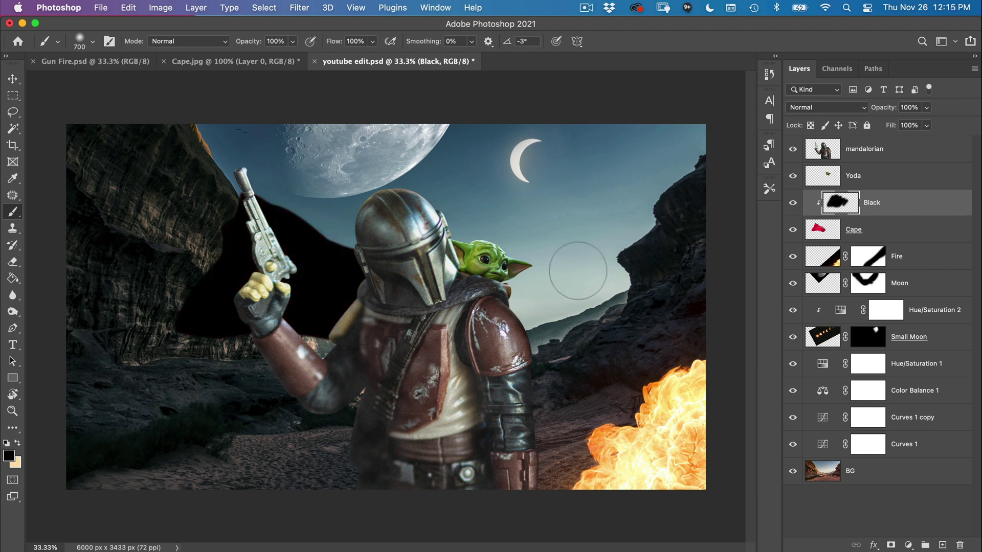
{"action": "key", "text": "v"}
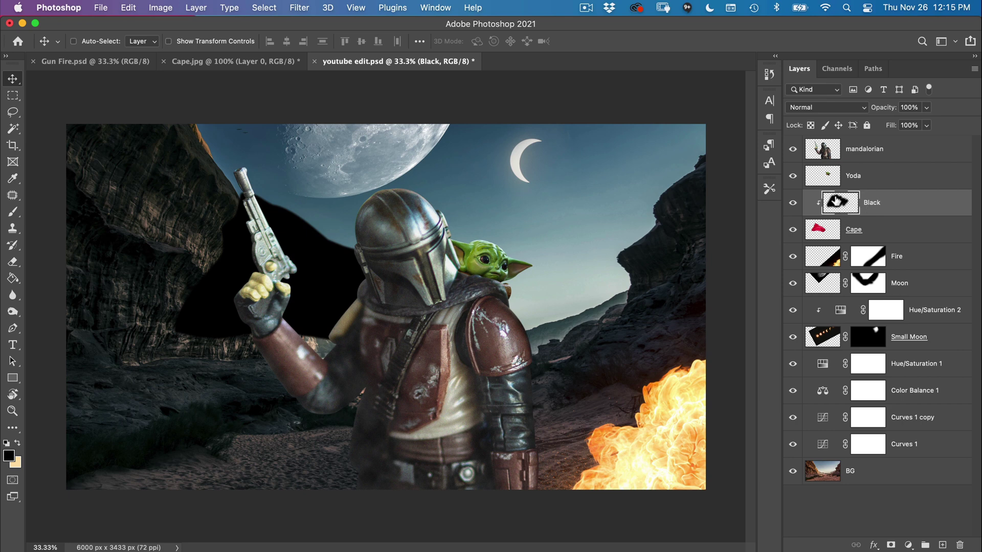
{"action": "left_click", "coordinate": [822, 109]}
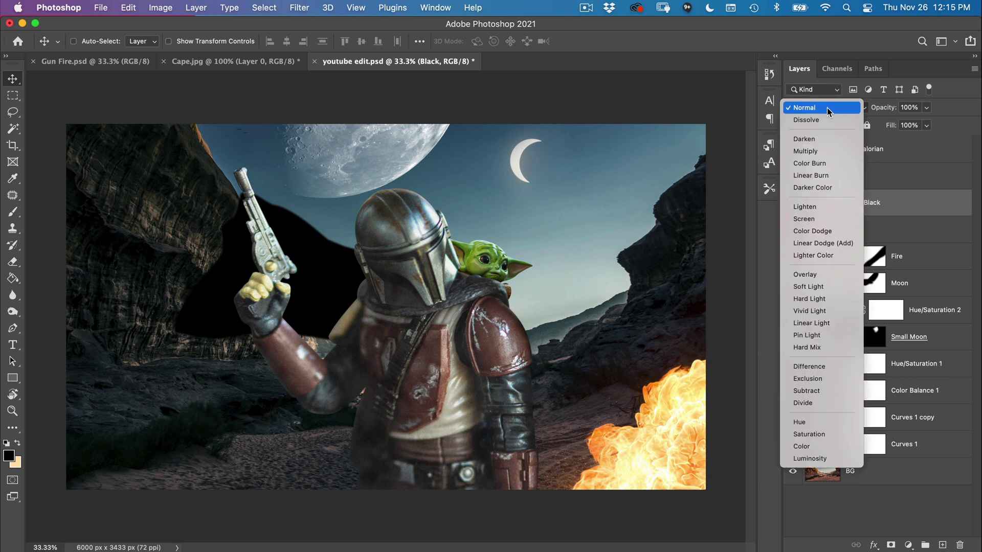
{"action": "left_click", "coordinate": [817, 448]}
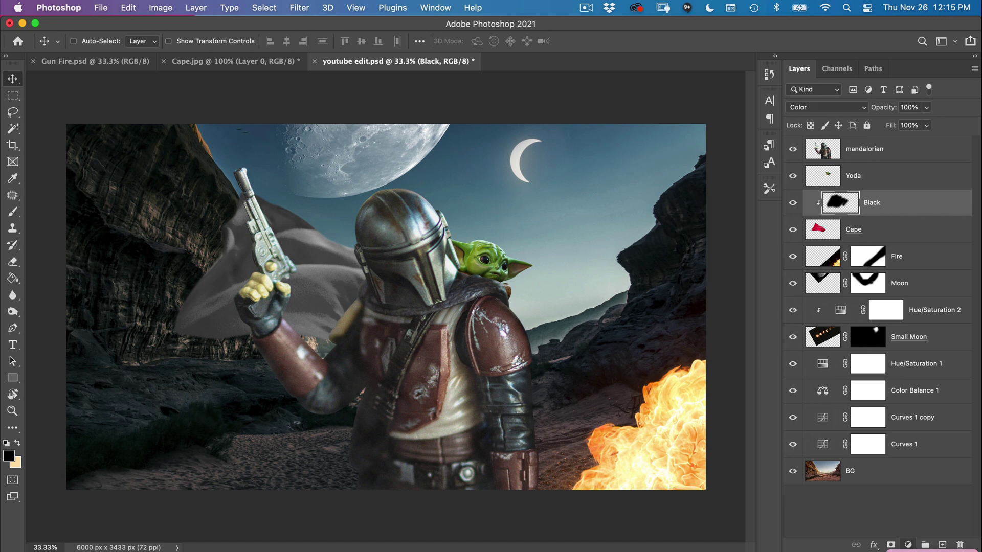
Step: Add a Curves adjustment clipped above the Black layer and pull its shadows strongly down to turn the grey cape black
{"action": "left_click", "coordinate": [908, 546]}
{"action": "left_click", "coordinate": [922, 447]}
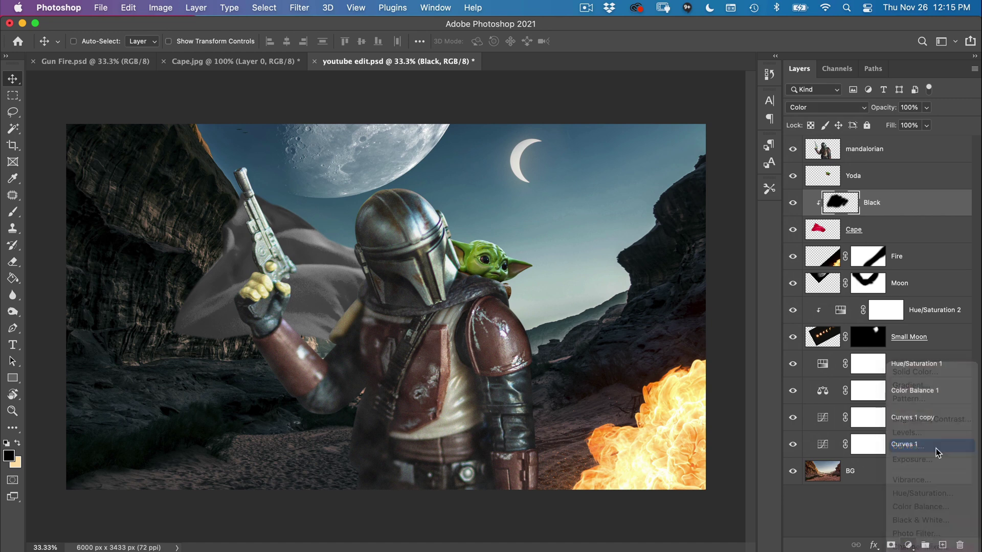
{"action": "left_click", "coordinate": [830, 216], "text": "alt"}
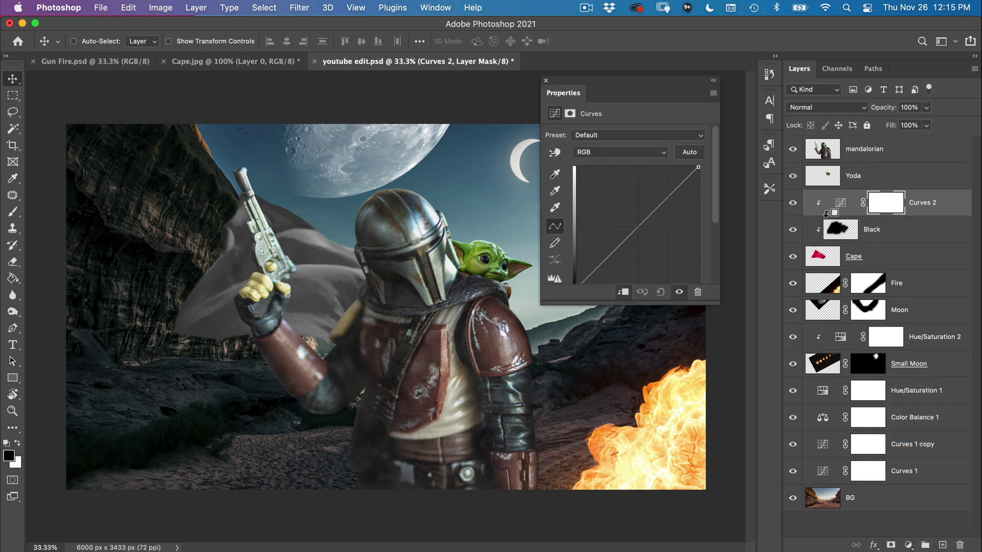
{"action": "left_click_drag", "start_coordinate": [611, 260], "coordinate": [622, 279]}
{"action": "left_click_drag", "start_coordinate": [664, 219], "coordinate": [667, 218]}
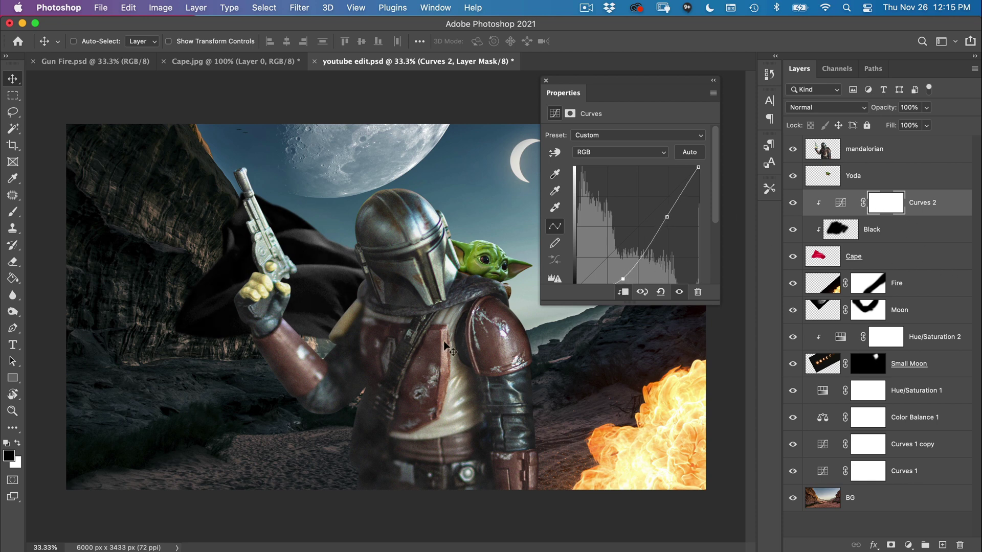
{"action": "key", "text": "super+minus"}
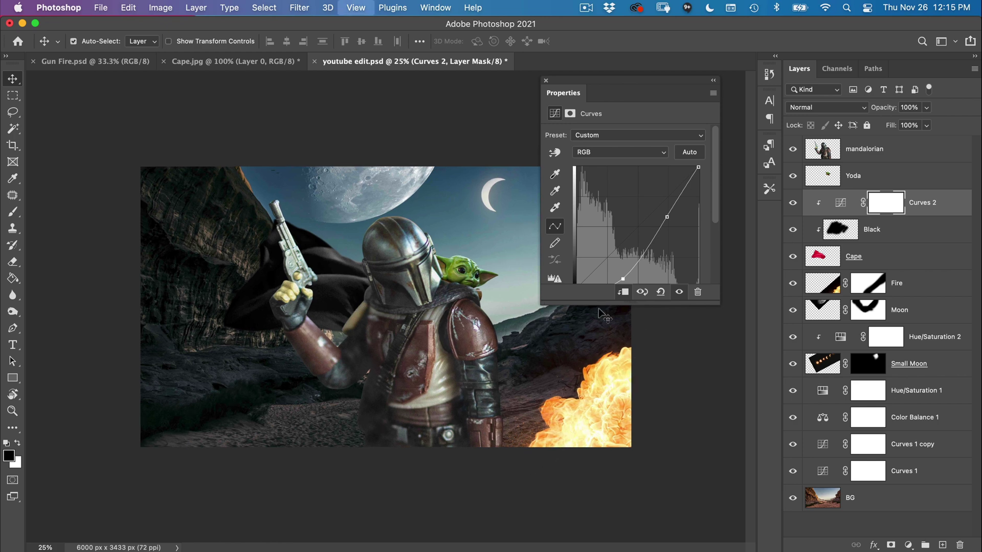
{"action": "key", "text": "super+equal"}
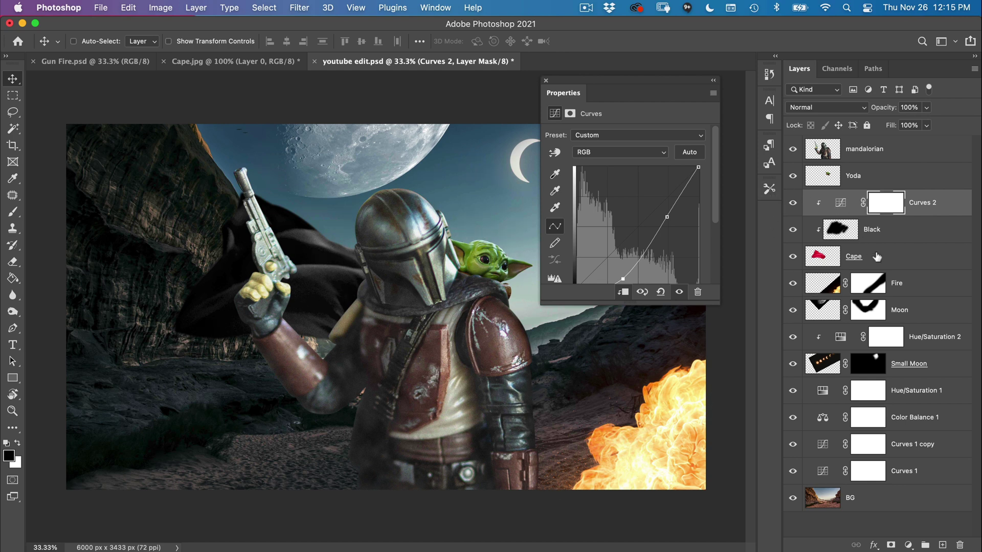
Step: Add a Curves adjustment clipped to the mandalorian layer, lowering the shadows slightly and anchoring the highlights for more contrast
{"action": "left_click", "coordinate": [830, 179]}
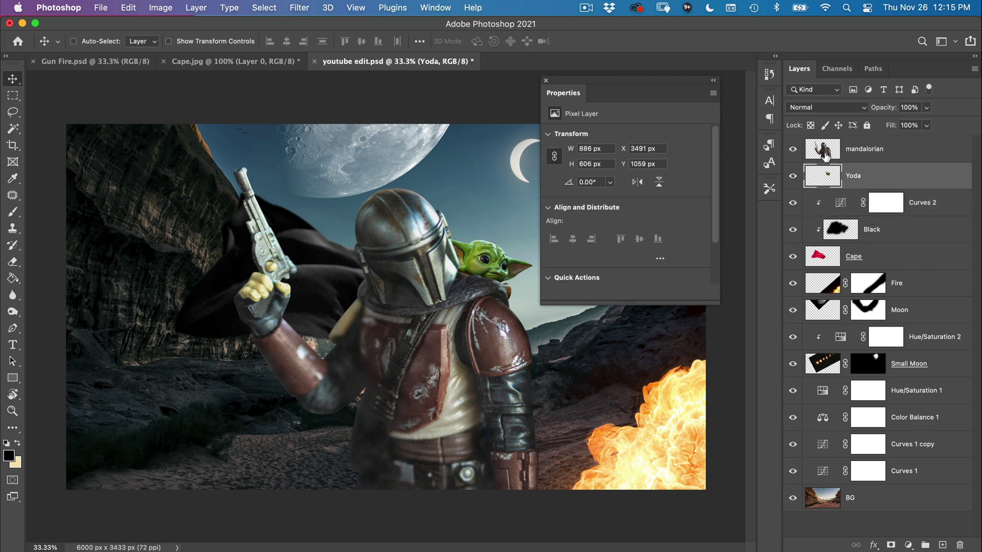
{"action": "left_click", "coordinate": [827, 155]}
{"action": "left_click", "coordinate": [546, 80]}
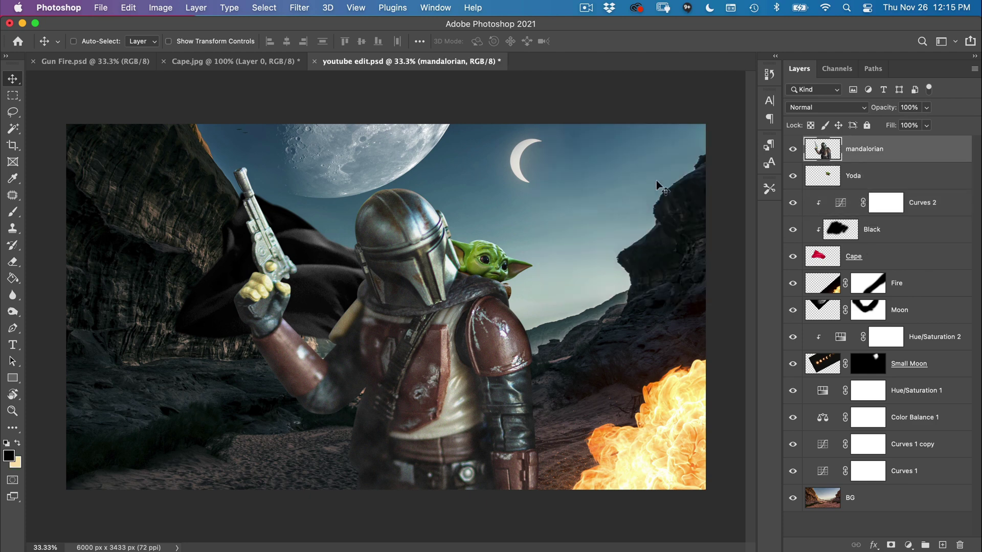
{"action": "left_click", "coordinate": [909, 545]}
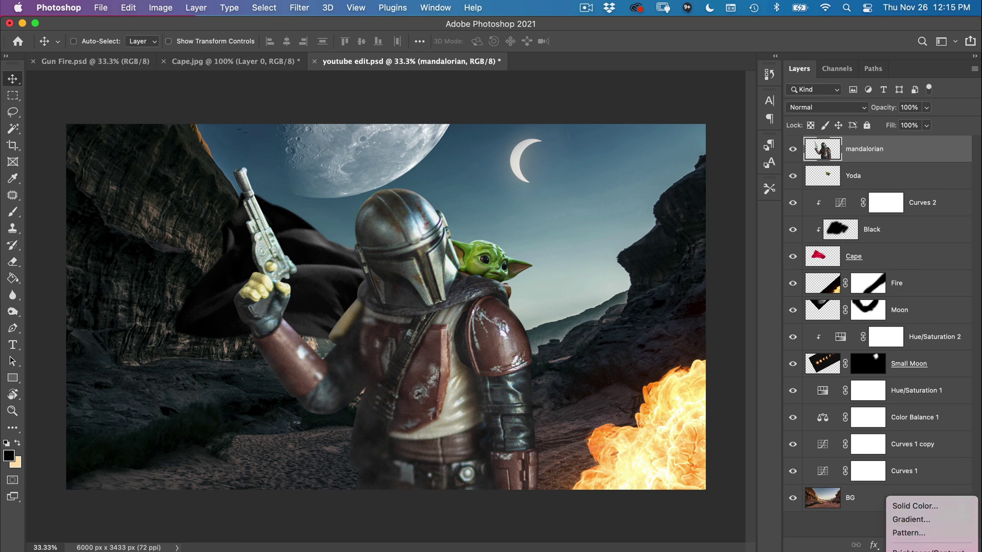
{"action": "left_click", "coordinate": [907, 446]}
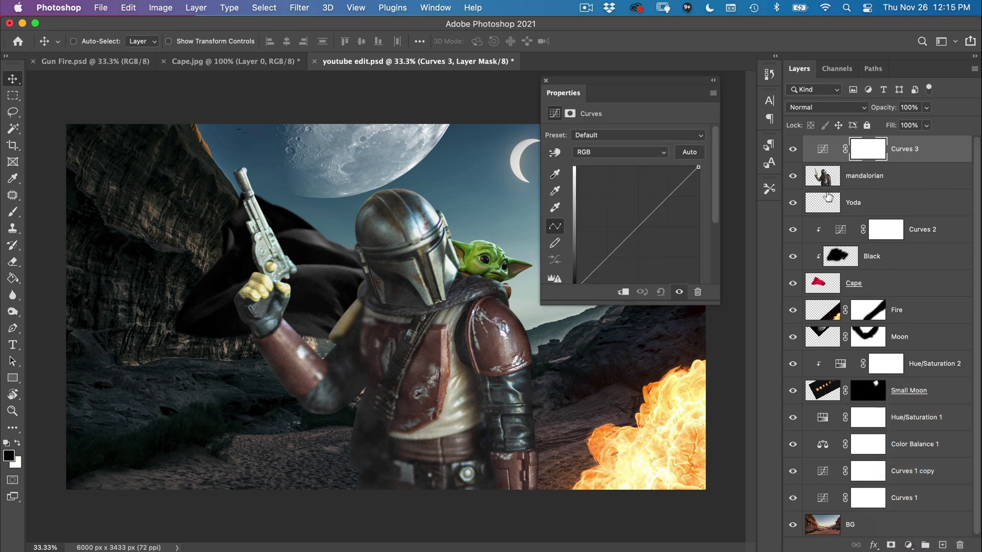
{"action": "left_click", "coordinate": [827, 160], "text": "alt"}
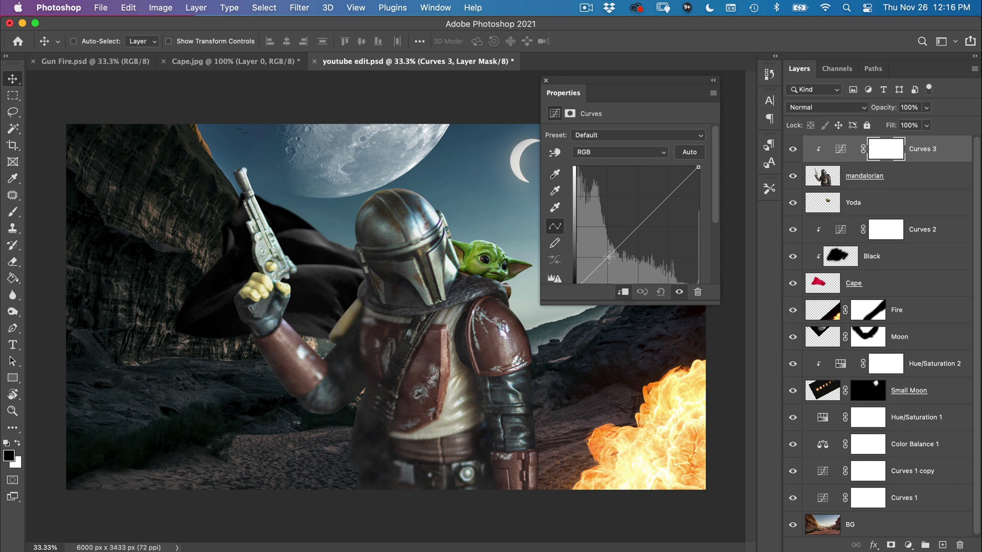
{"action": "left_click_drag", "start_coordinate": [609, 257], "coordinate": [609, 261]}
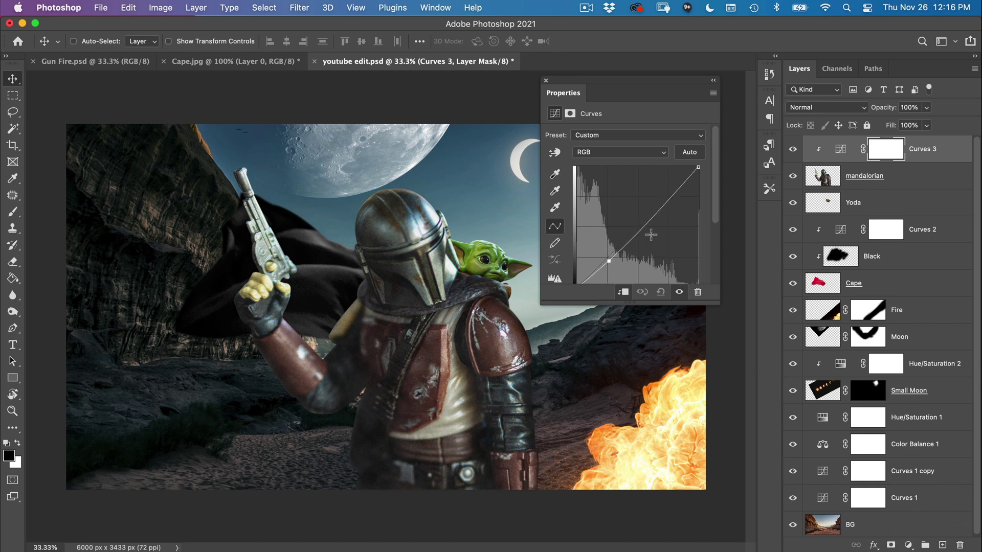
{"action": "left_click", "coordinate": [662, 203]}
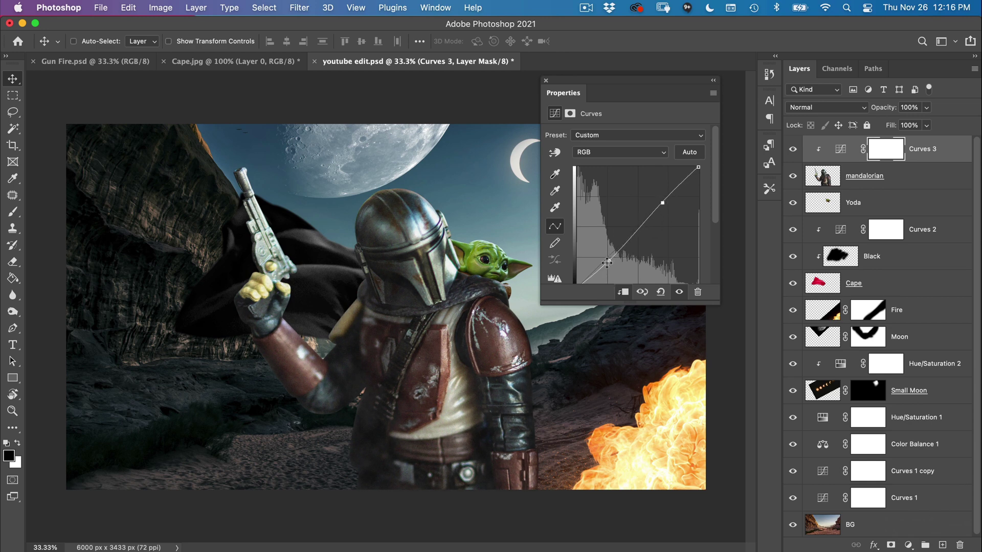
{"action": "left_click_drag", "start_coordinate": [606, 263], "coordinate": [609, 264]}
Step: Add a Color Balance adjustment above the mandalorian's curves with midtones set to -4 Cyan/Red and +12 Yellow/Blue
{"action": "left_click", "coordinate": [908, 545]}
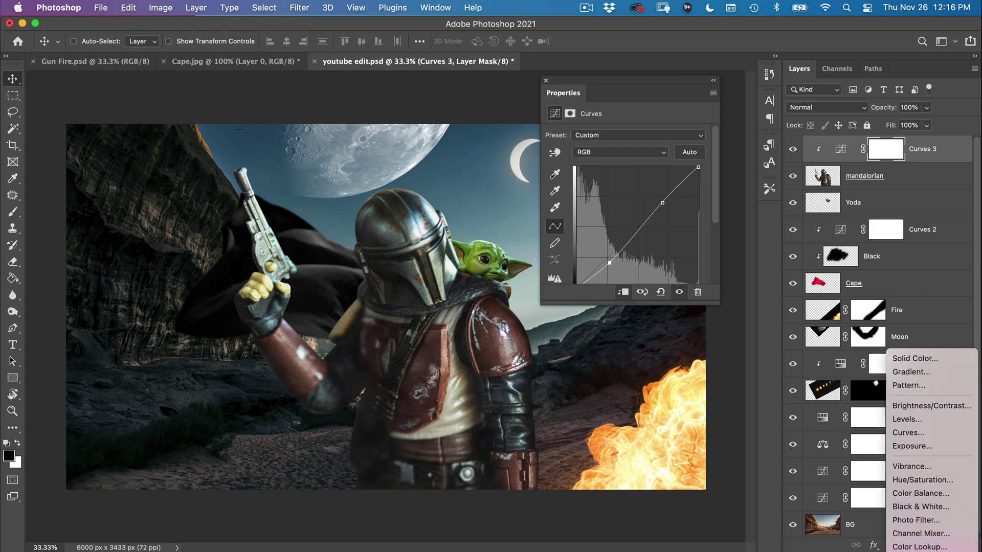
{"action": "left_click", "coordinate": [922, 494]}
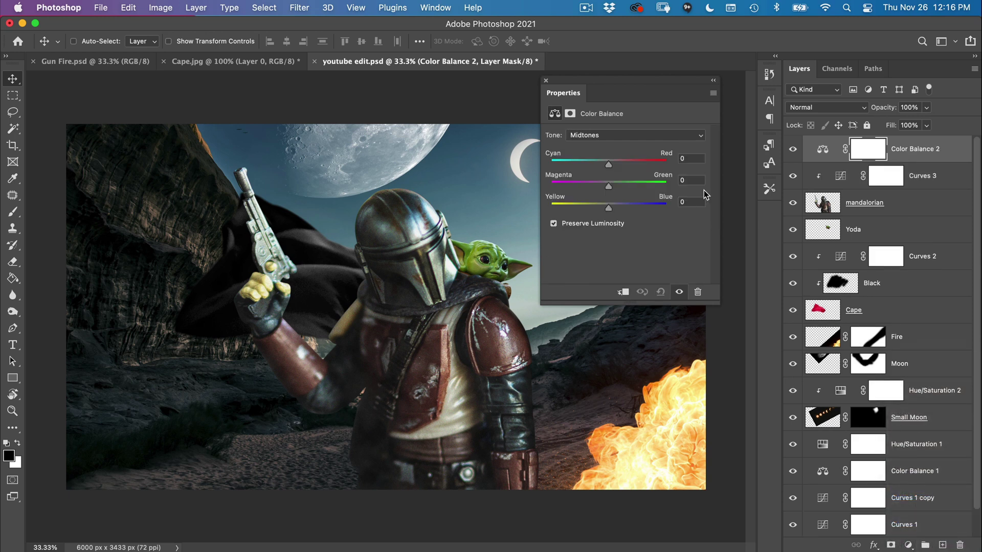
{"action": "left_click_drag", "start_coordinate": [611, 206], "coordinate": [616, 207]}
{"action": "left_click_drag", "start_coordinate": [607, 165], "coordinate": [604, 167]}
Step: Clip the new Color Balance adjustment to the mandalorian layer and compare the figure with the adjustment hidden and shown
{"action": "left_click", "coordinate": [792, 150]}
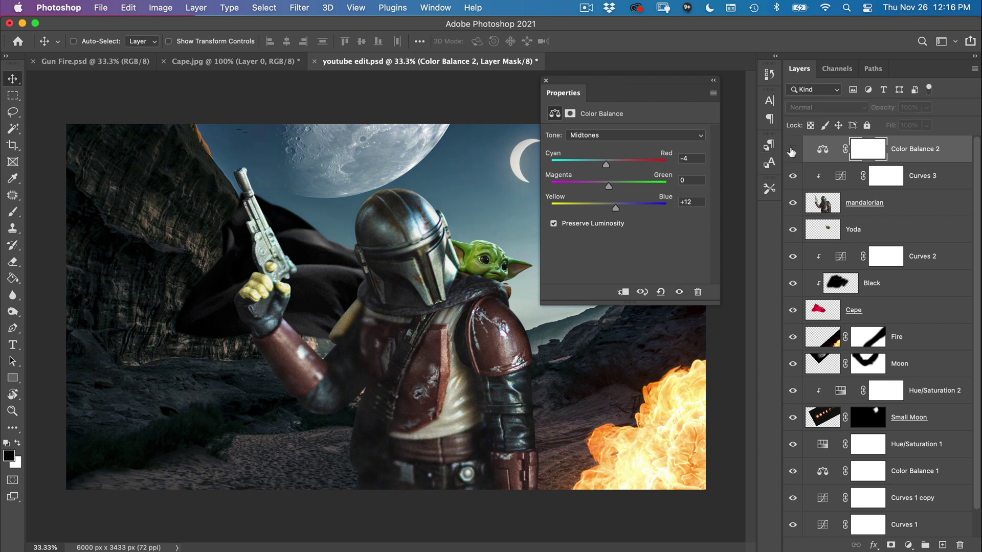
{"action": "left_click", "coordinate": [792, 150]}
{"action": "left_click", "coordinate": [835, 161], "text": "alt"}
{"action": "left_click", "coordinate": [793, 151]}
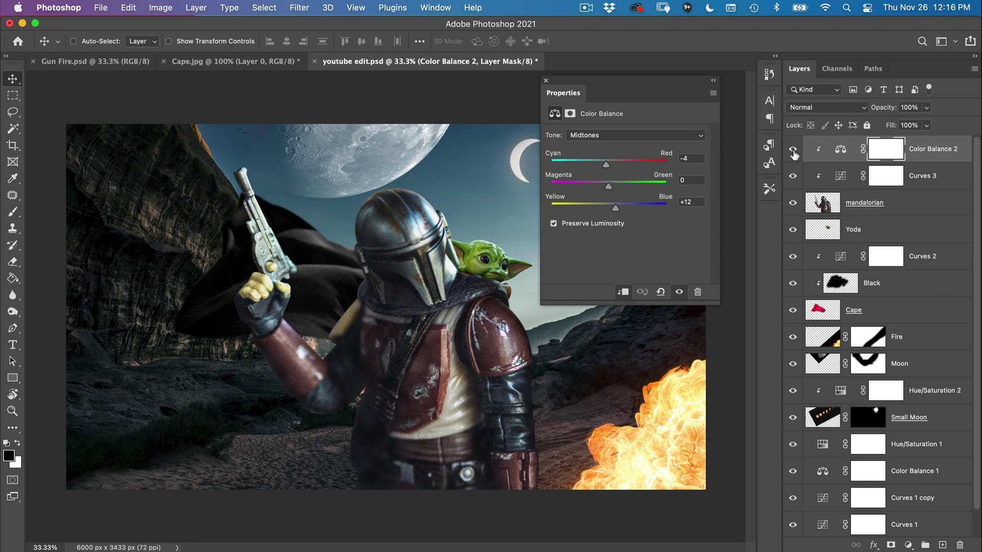
{"action": "left_click", "coordinate": [794, 151]}
{"action": "left_click", "coordinate": [793, 151]}
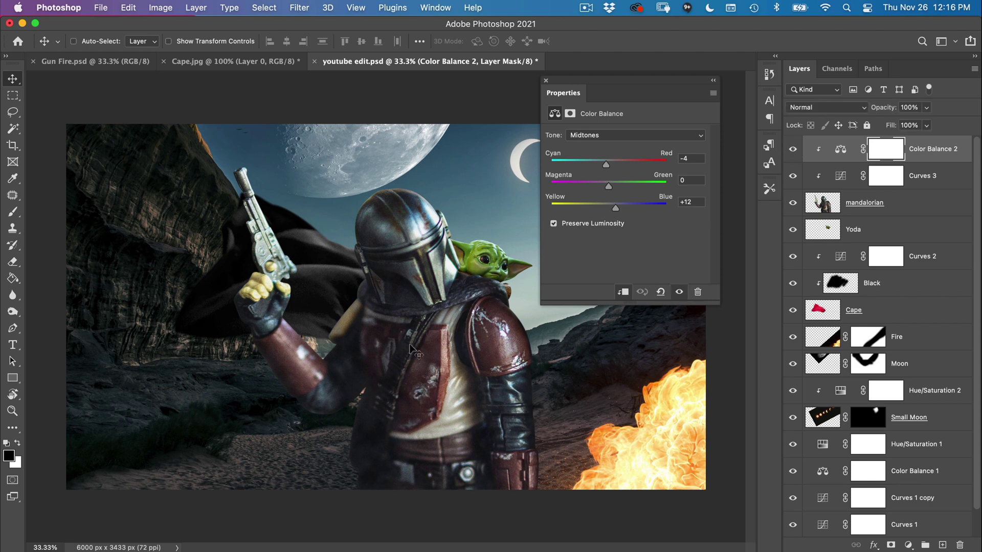